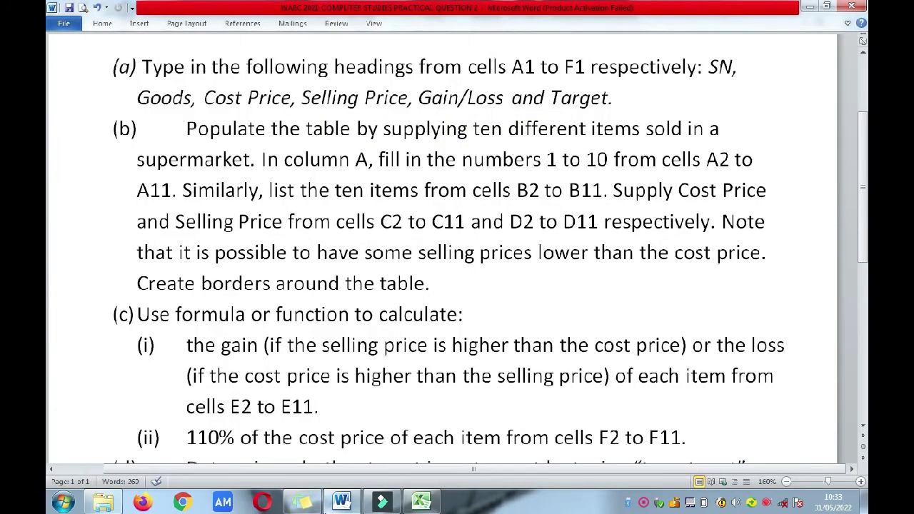
Step: Return to the Excel workbook after reading the headings required by the Word question
click(341, 502)
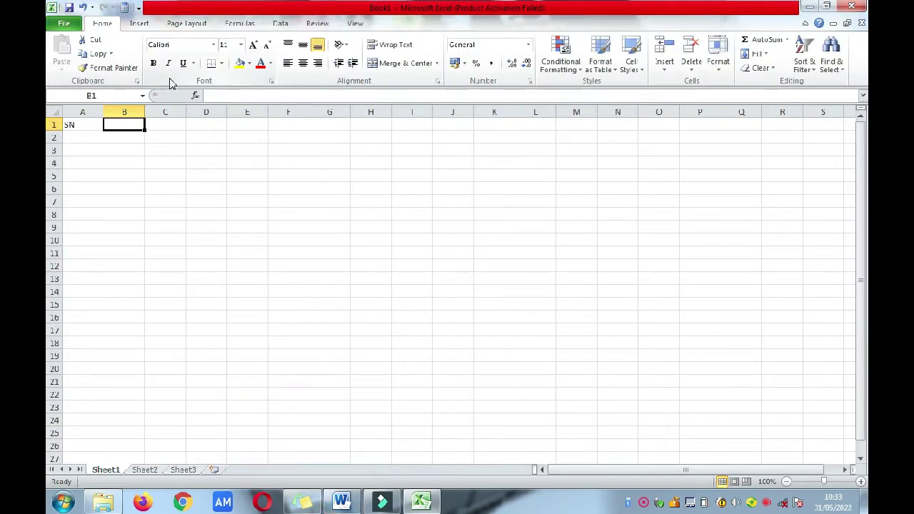
Step: Enter the headings GOODS, COST PRICE and SELLING PRICE in B1 to D1
text(GOODS)
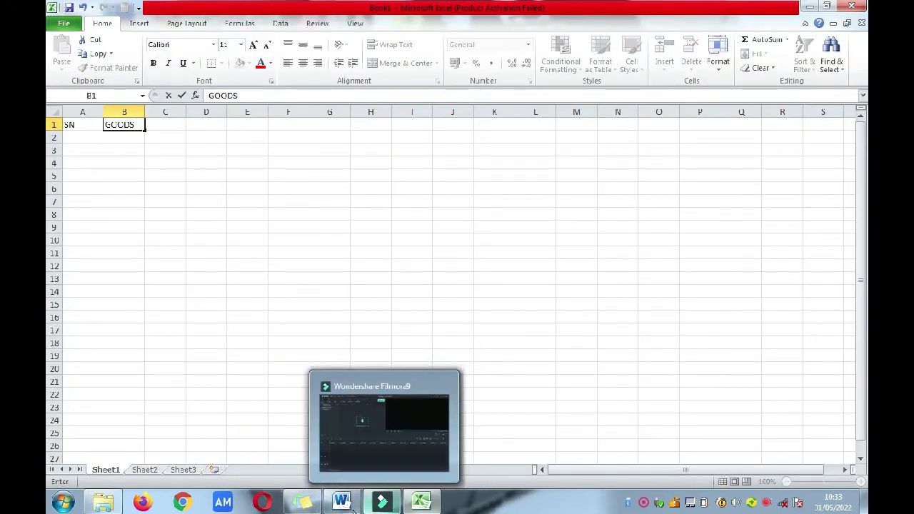
click(350, 504)
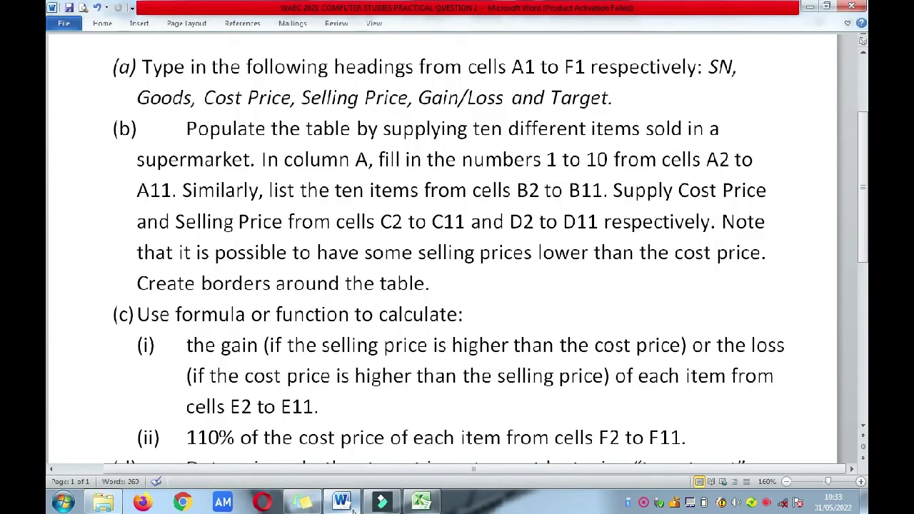
click(350, 504)
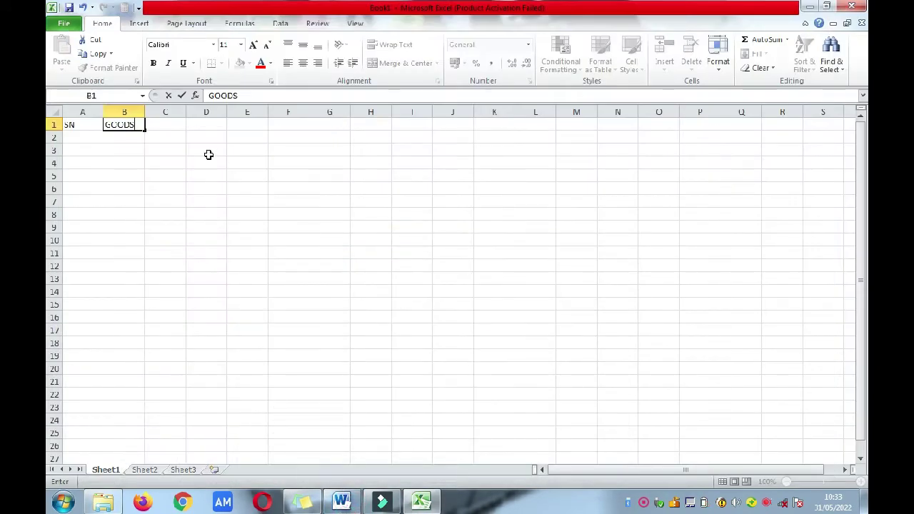
click(155, 122)
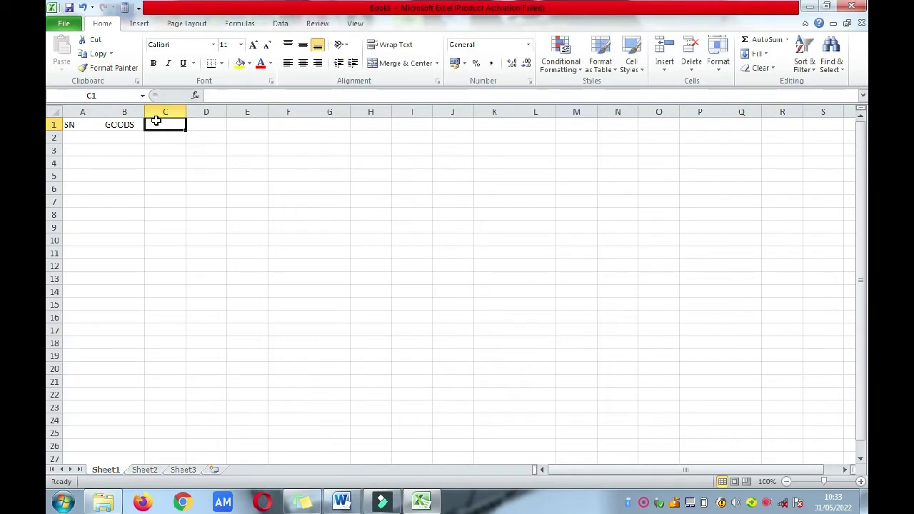
text(COST PRICE)
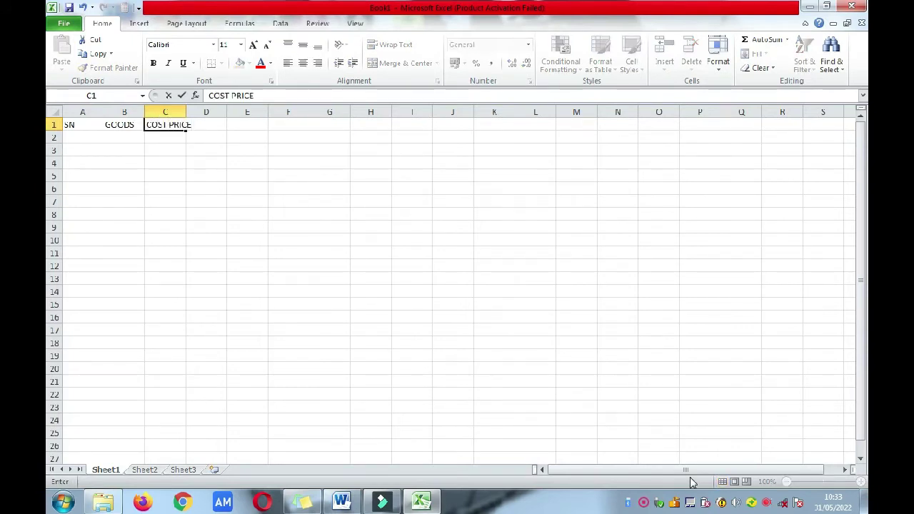
key(Tab)
text(SELLING)
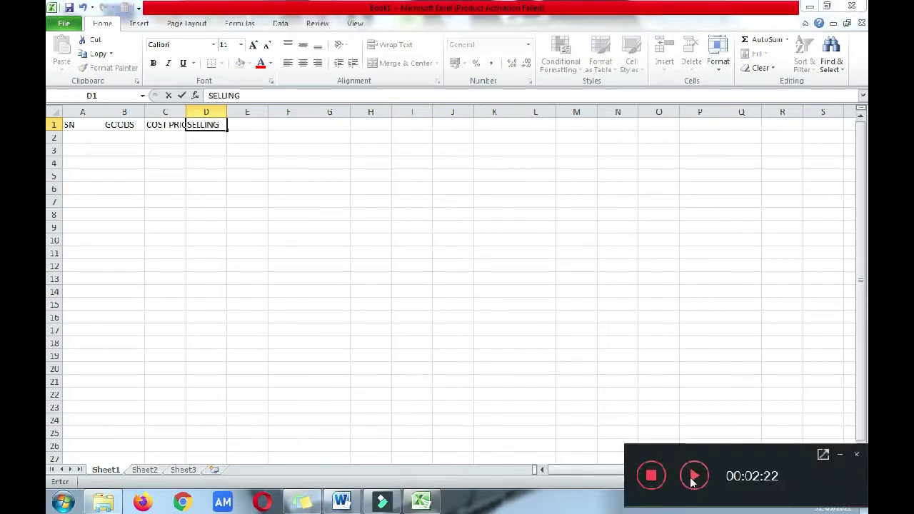
text( PRICE)
key(Tab)
Step: Add the GAIN/LOSS heading in E1 and TARGET in F1
mouse_move(342, 506)
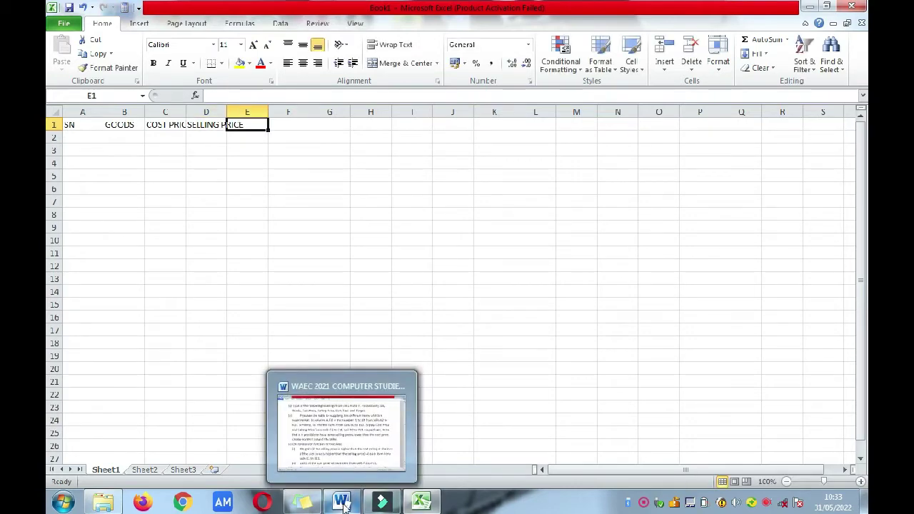
click(343, 505)
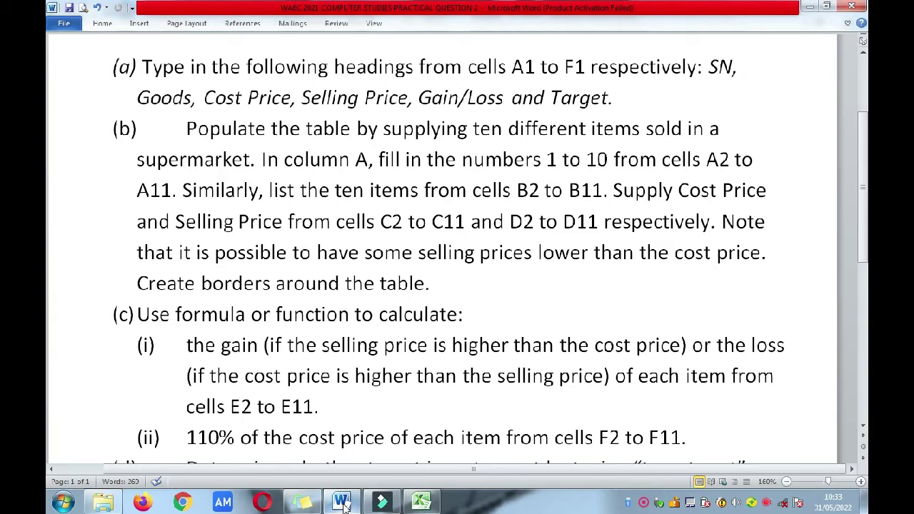
click(343, 505)
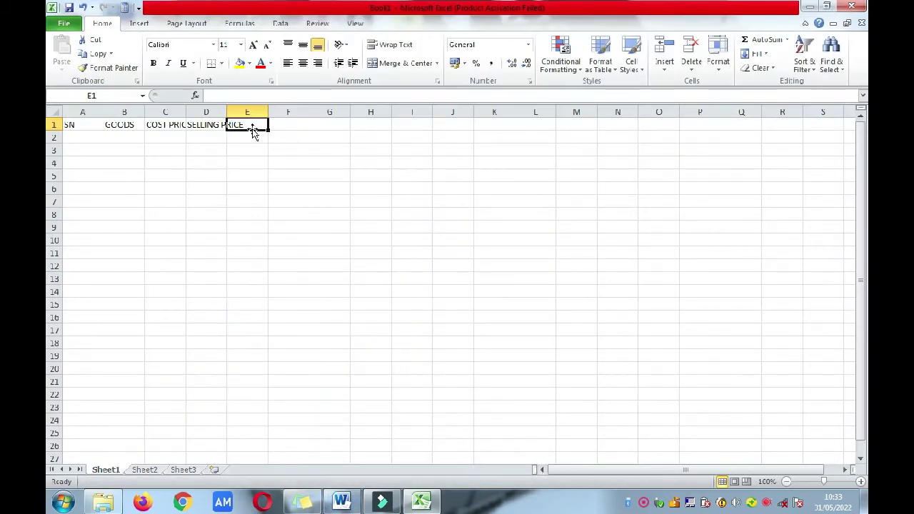
text(GAIN)
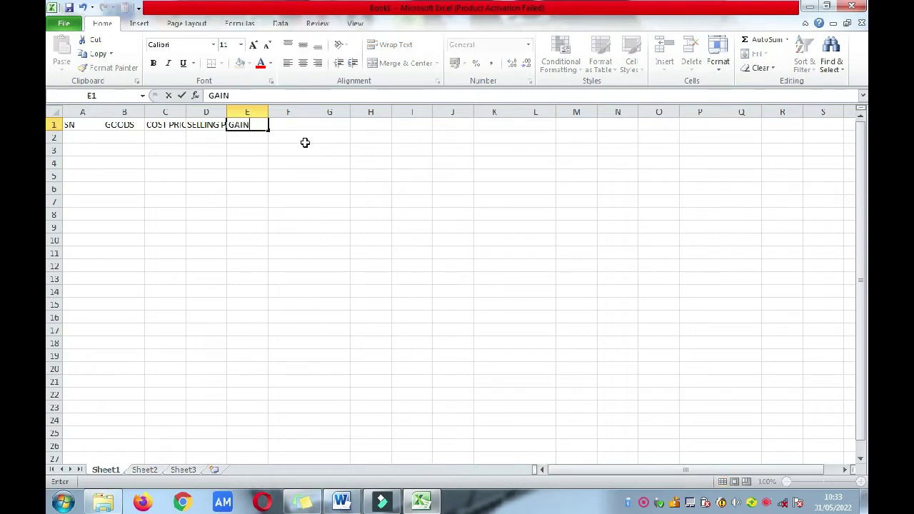
text(/LOSS)
click(294, 134)
click(295, 125)
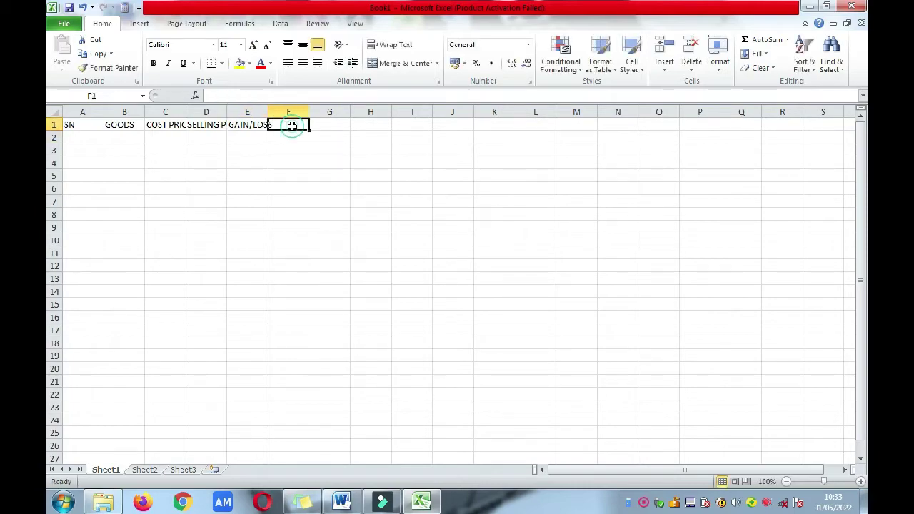
click(341, 501)
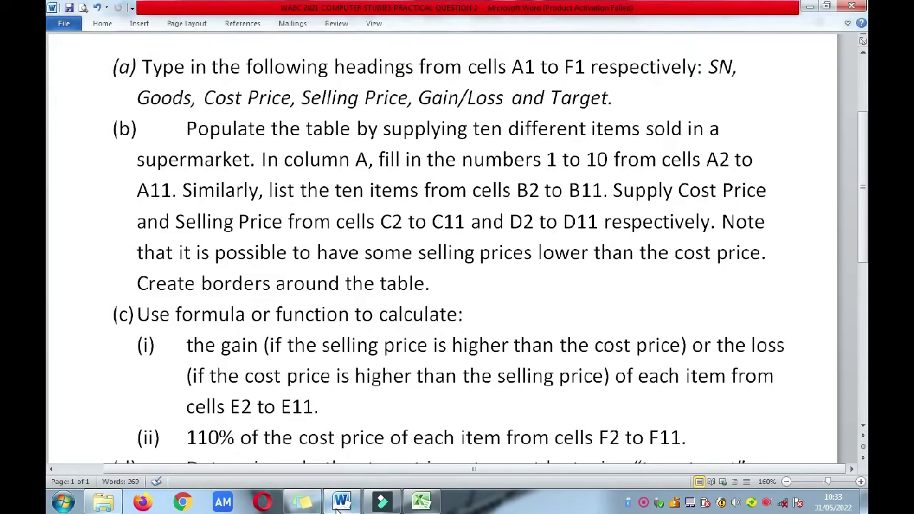
click(340, 504)
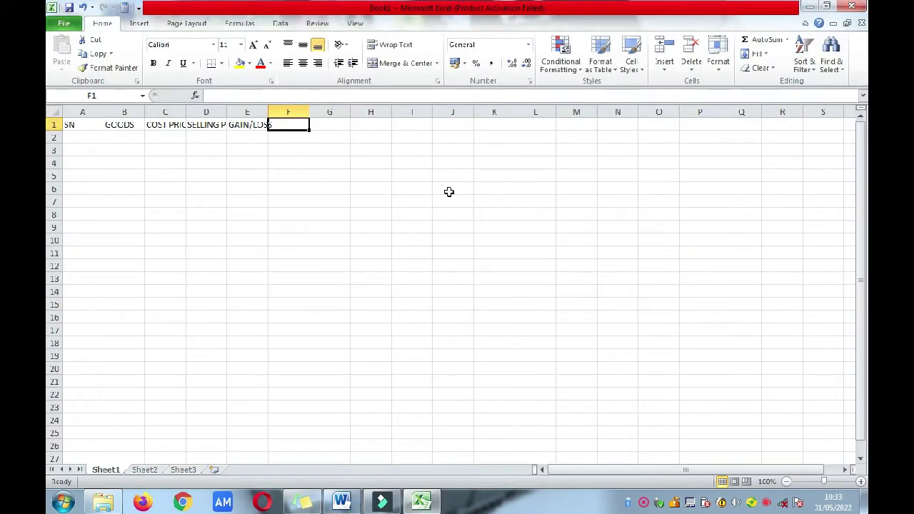
text(TARGET)
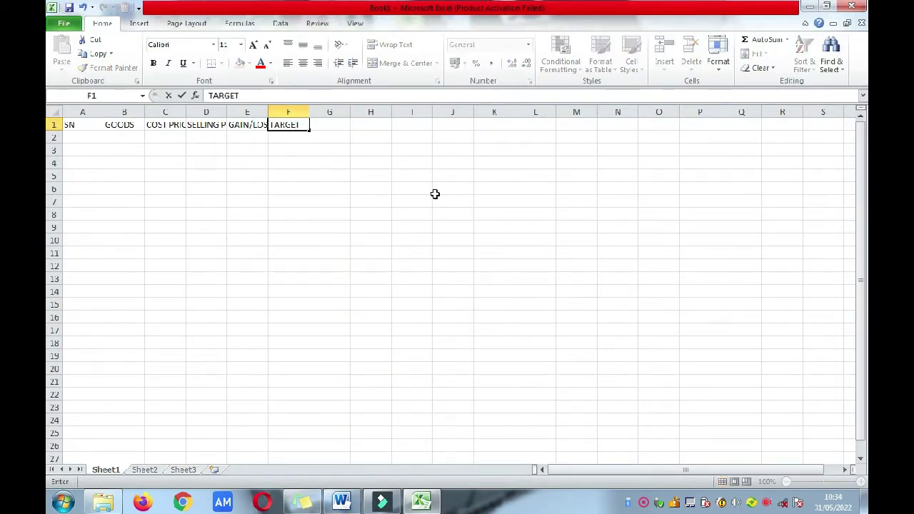
Step: Commit TARGET, widen columns C and B for the headings, and narrow column A to fit SN
click(164, 159)
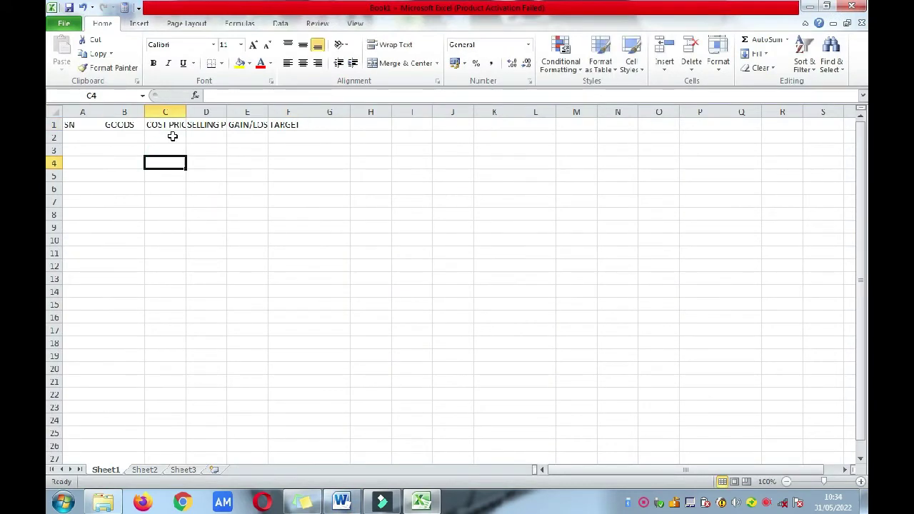
drag(185, 112, 322, 108)
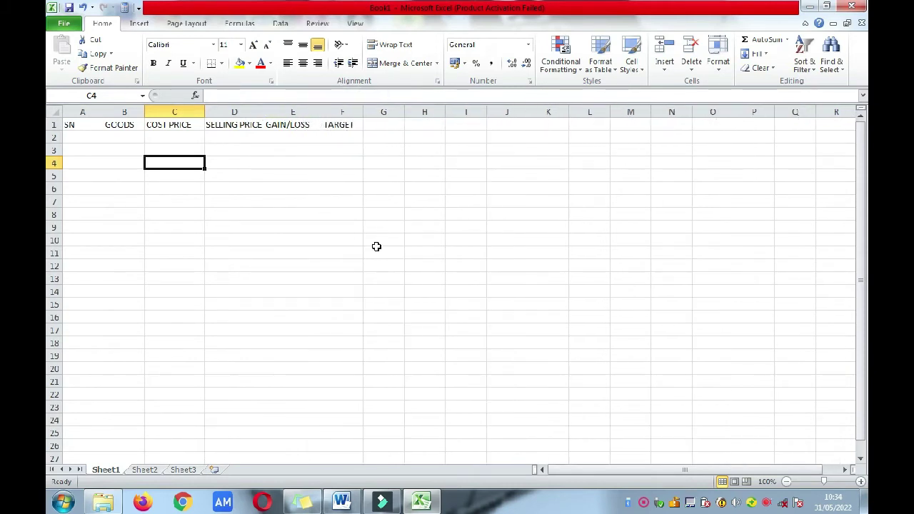
mouse_move(423, 509)
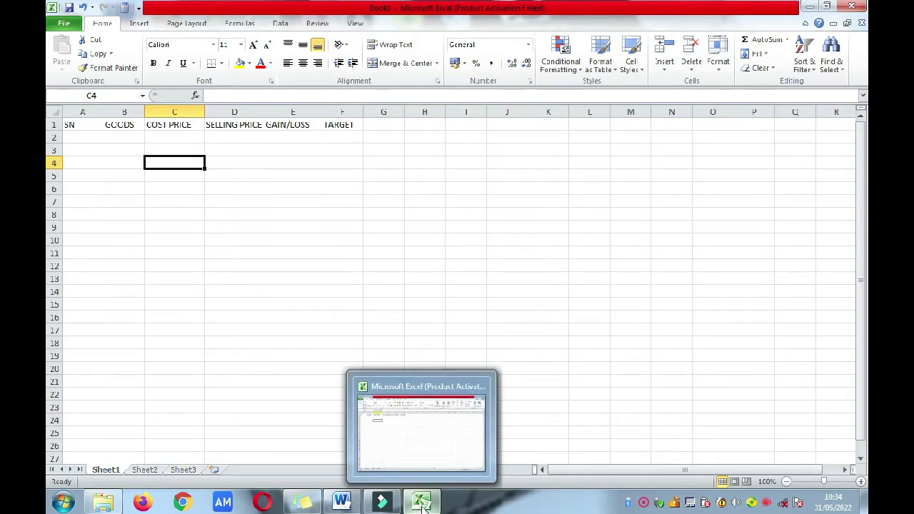
click(340, 505)
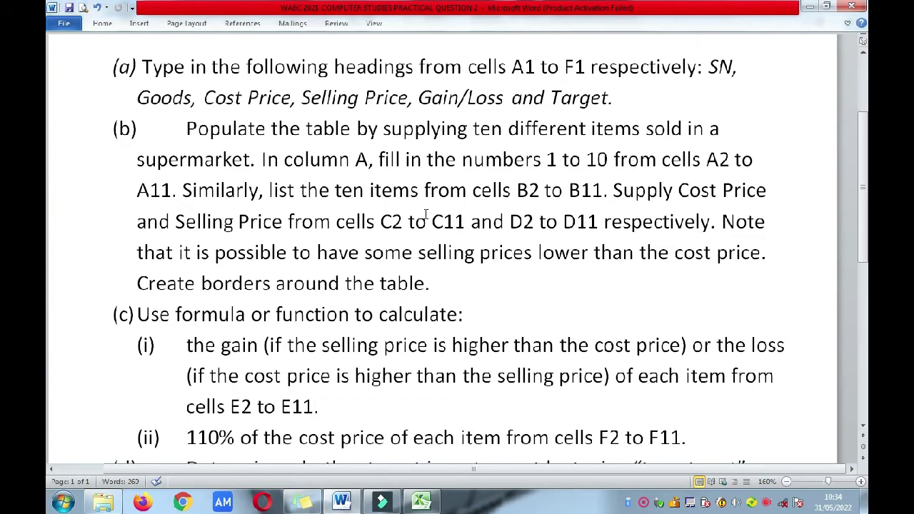
click(421, 502)
click(76, 137)
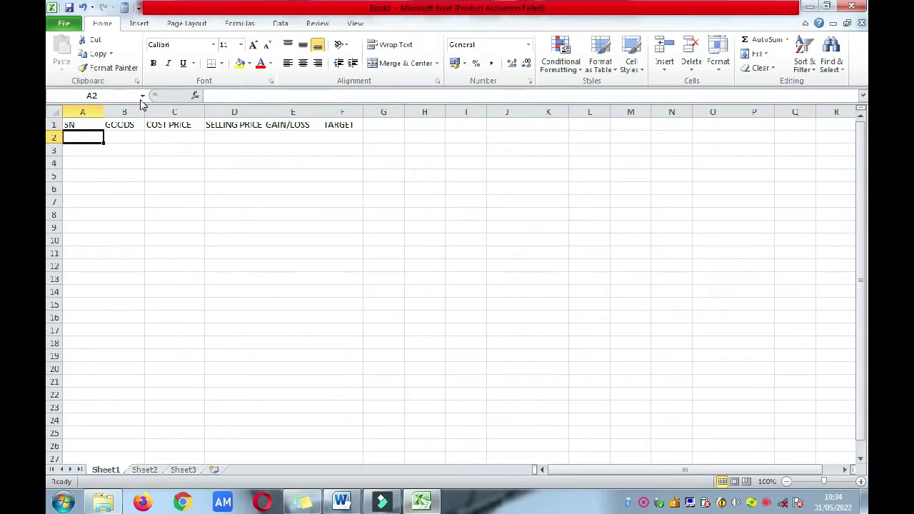
drag(143, 112, 197, 112)
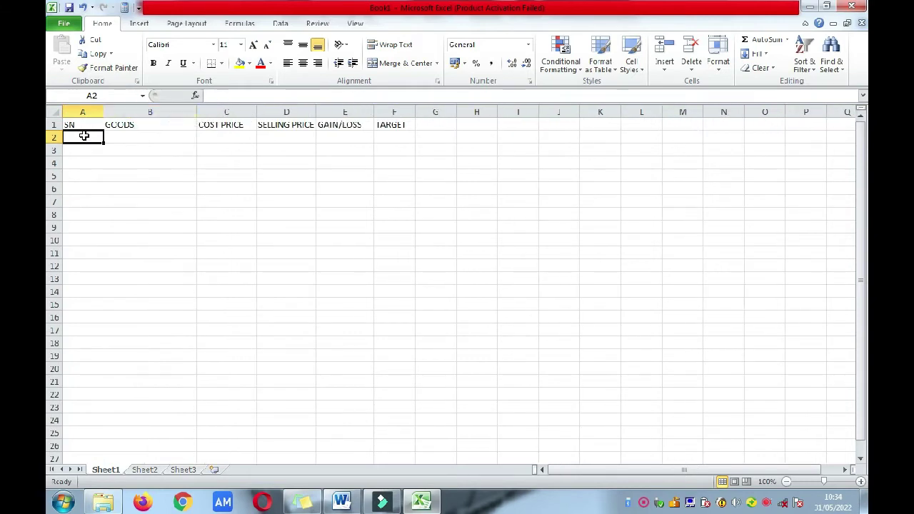
drag(102, 111, 83, 112)
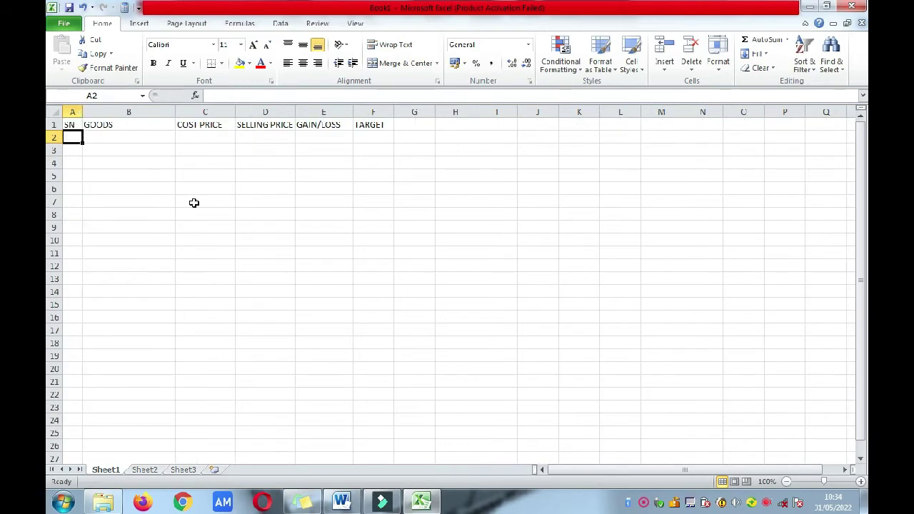
Step: Number the rows 1 to 10 in cells A2 through A11
text(1)
key(Return)
text(2)
key(Return)
text(3)
key(Return)
text(4)
key(Return)
text(5)
key(Return)
text(6)
key(Return)
text(7)
key(Return)
text(8)
key(Return)
text(9)
key(Return)
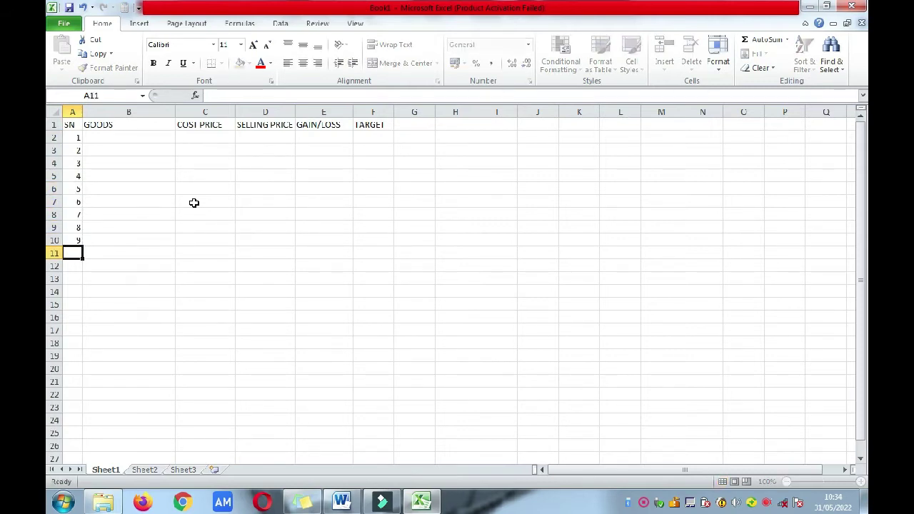
text(10)
key(Tab)
Step: Start the goods list with TISSUE PAPER in B2 and ICE CREAM in B3, then begin TOOTH PASTE
key(Up)
key(Up)
key(Up)
key(Up)
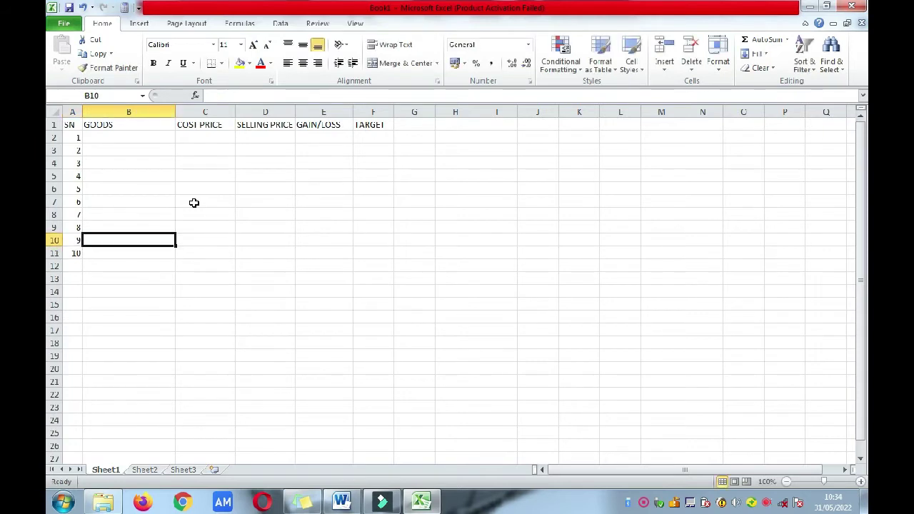
key(Up)
key(Up)
key(Up)
key(Up)
key(Up)
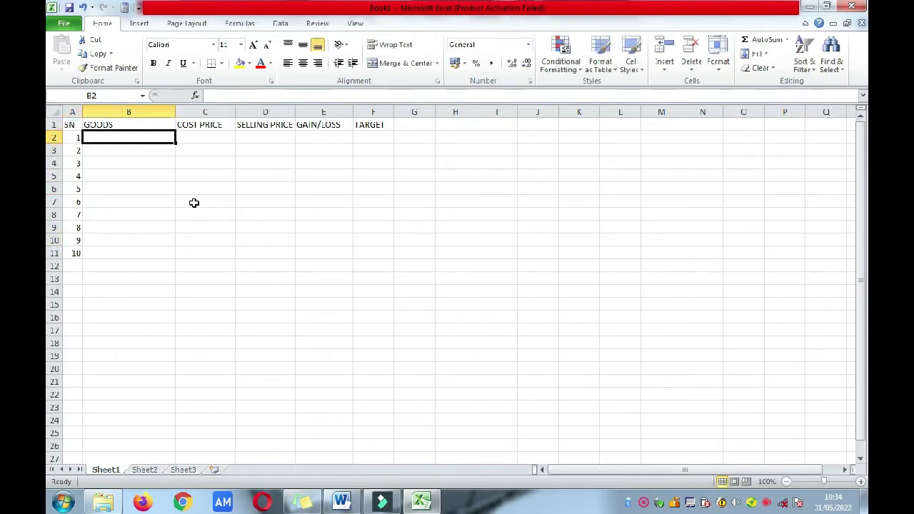
text(TISSUE)
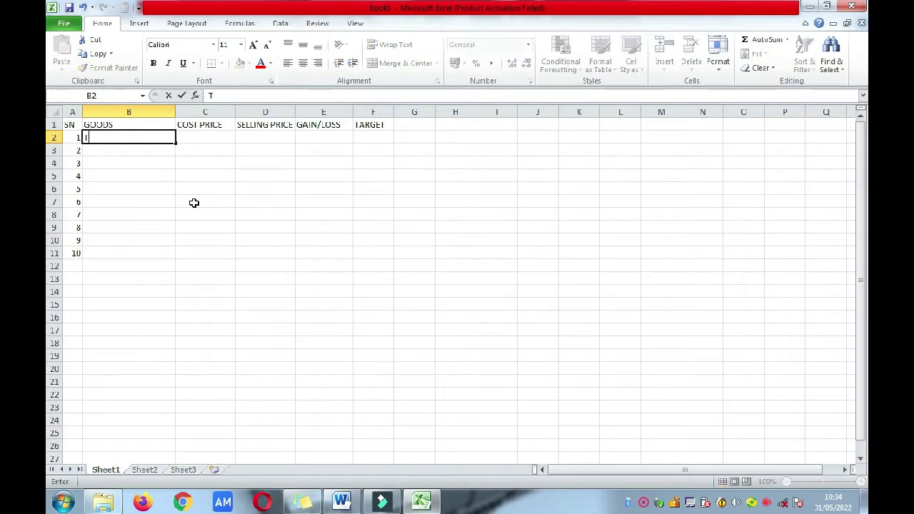
text(PAPER)
click(119, 149)
text(ICE)
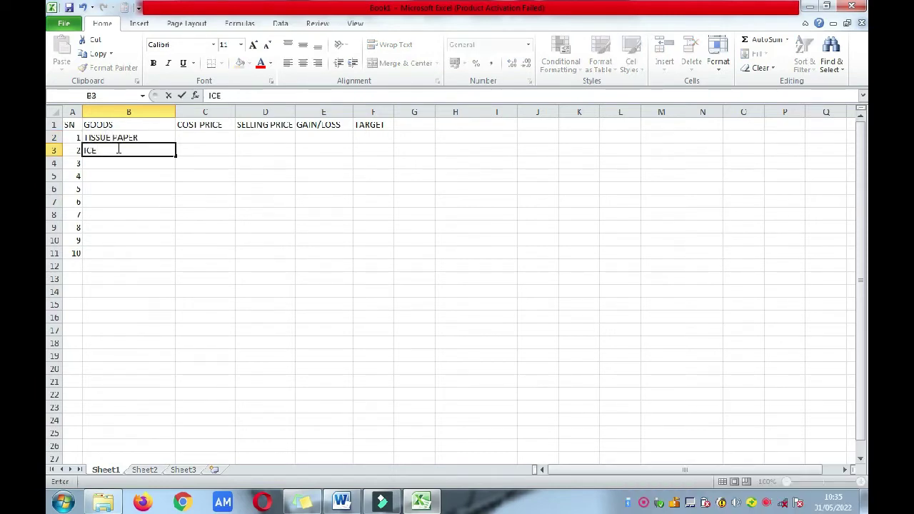
text( CREAM)
click(105, 164)
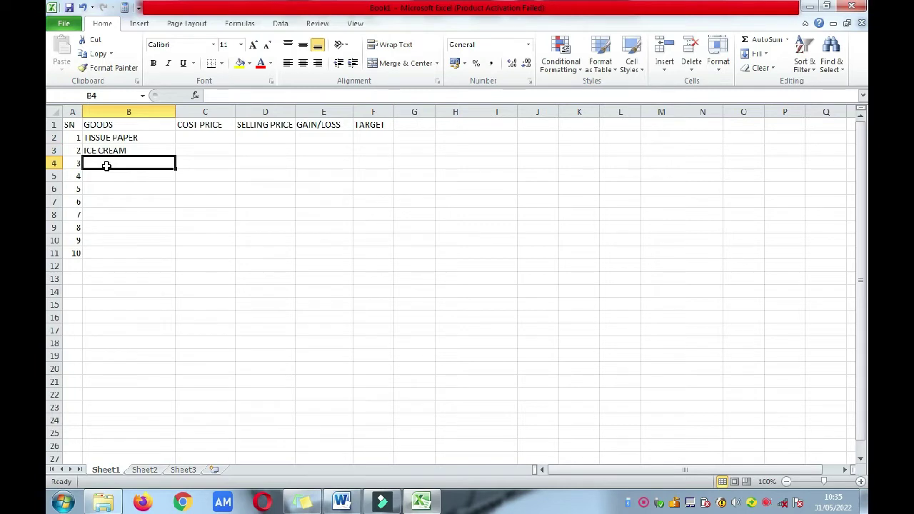
text(TOOTH PASTE)
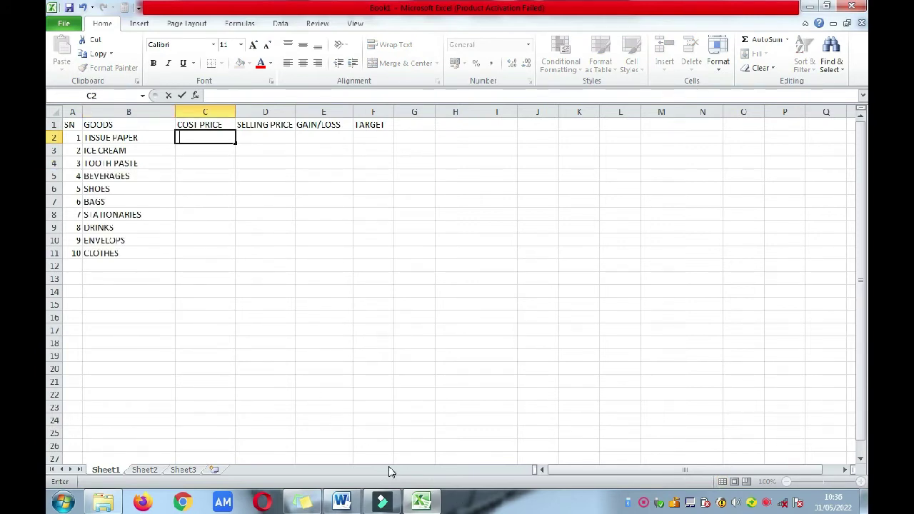
click(342, 502)
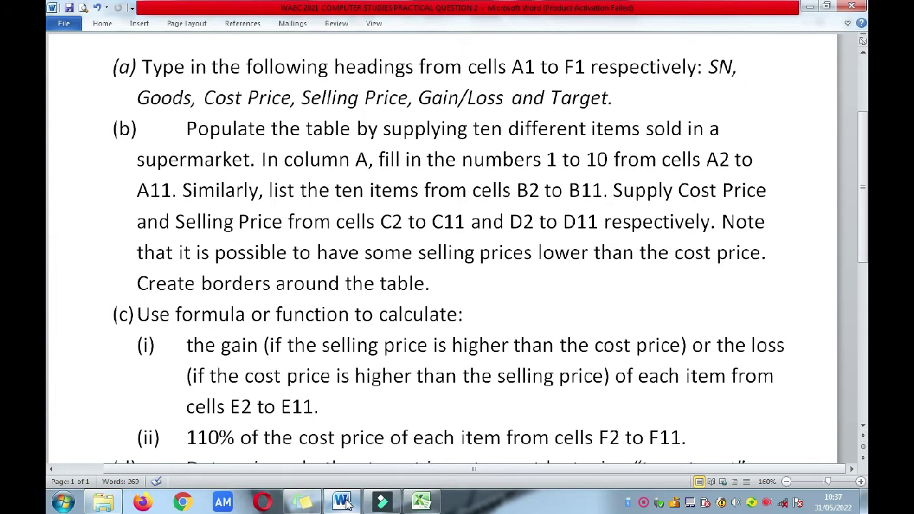
click(348, 504)
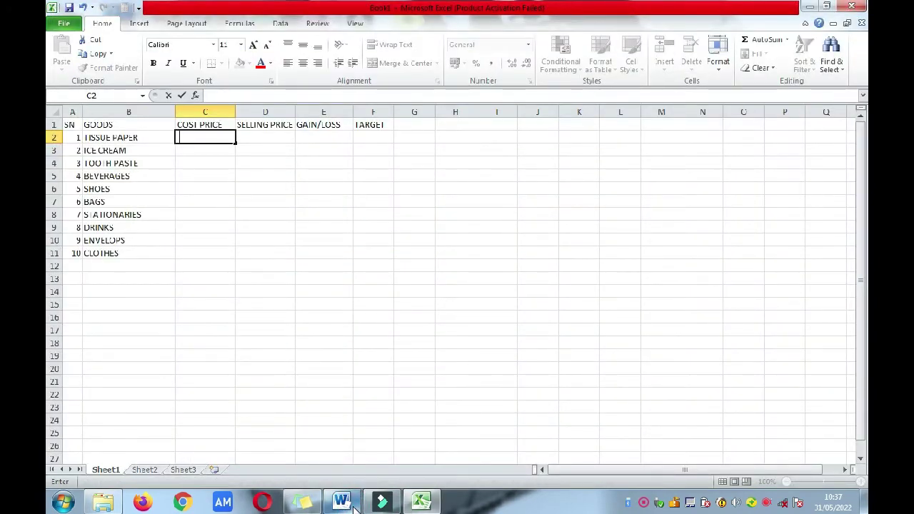
click(354, 506)
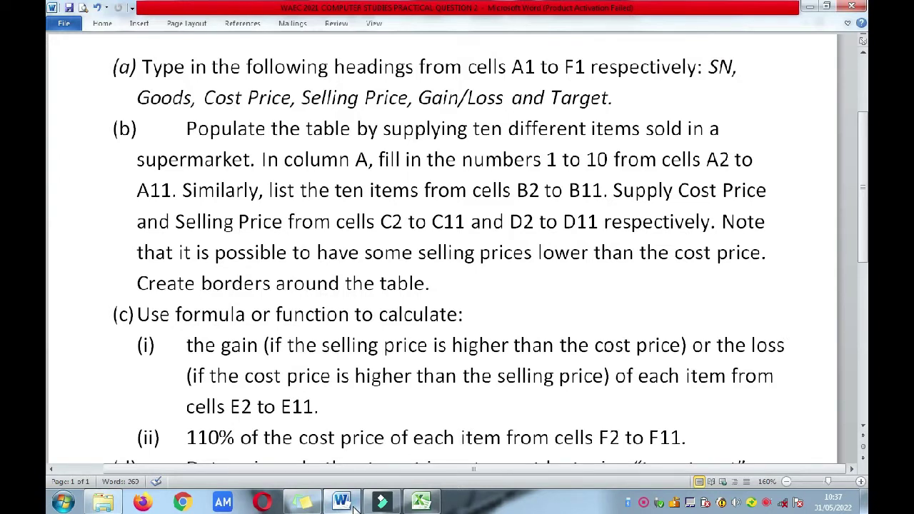
click(341, 502)
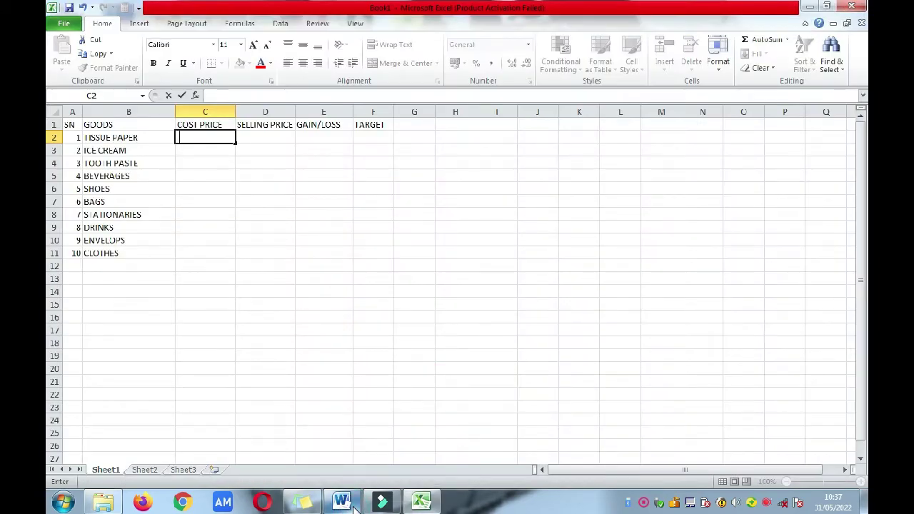
key(Left)
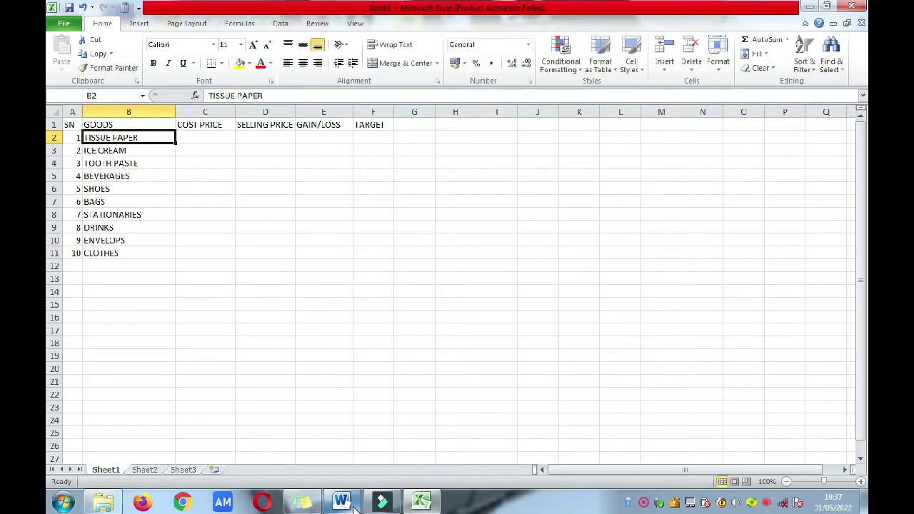
key(Down)
key(Down)
key(Down)
key(Down)
key(Down)
key(Down)
key(Down)
key(Down)
key(Down)
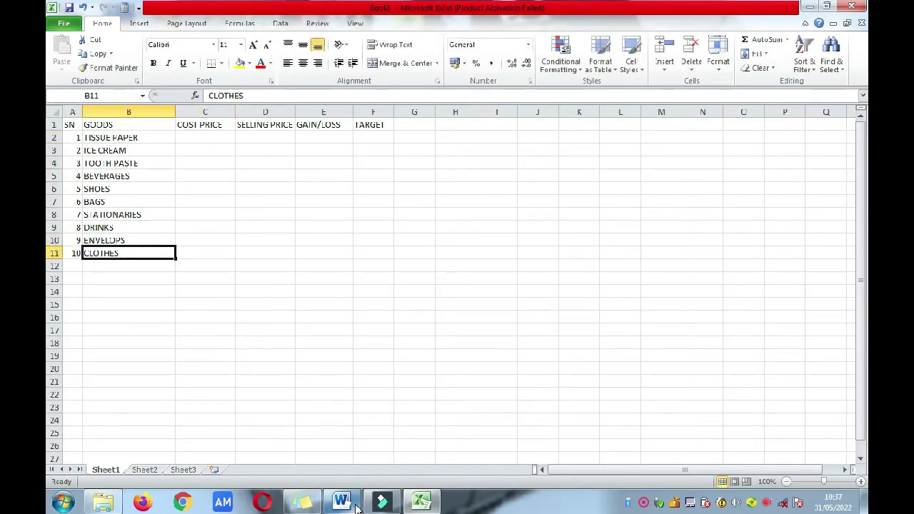
click(341, 502)
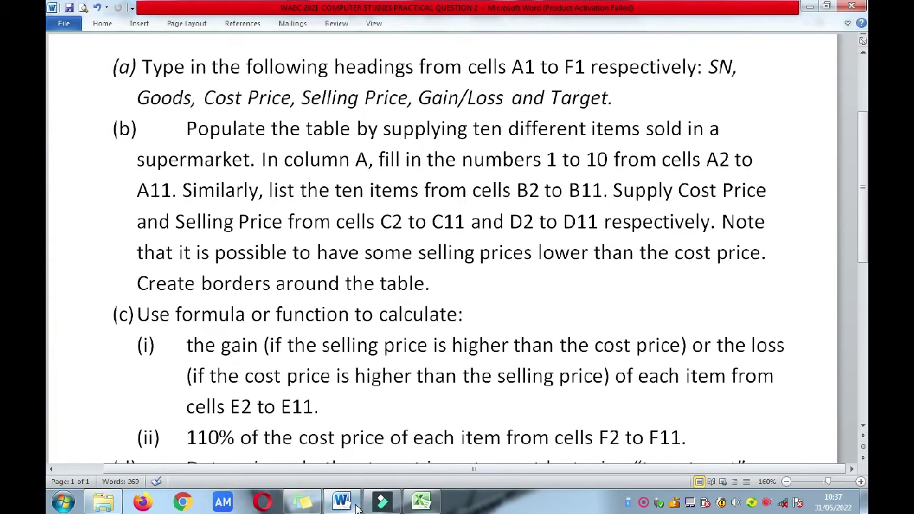
click(354, 503)
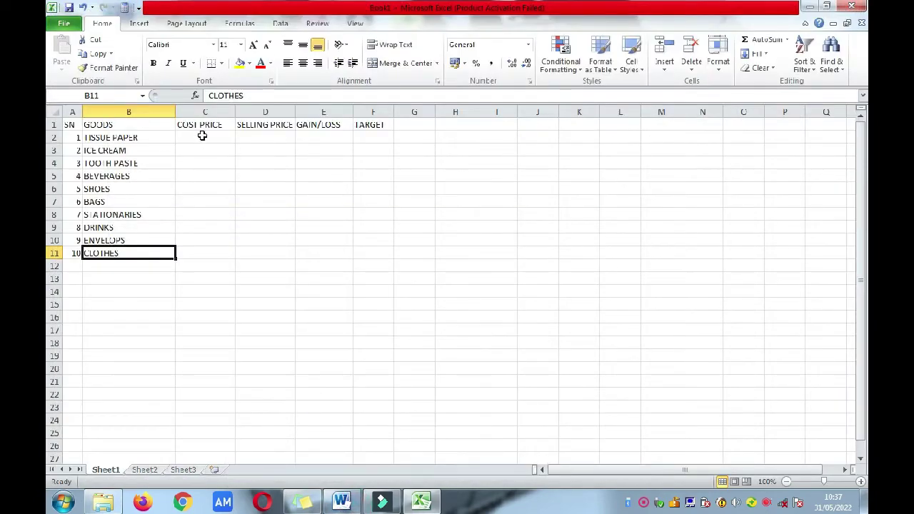
click(202, 136)
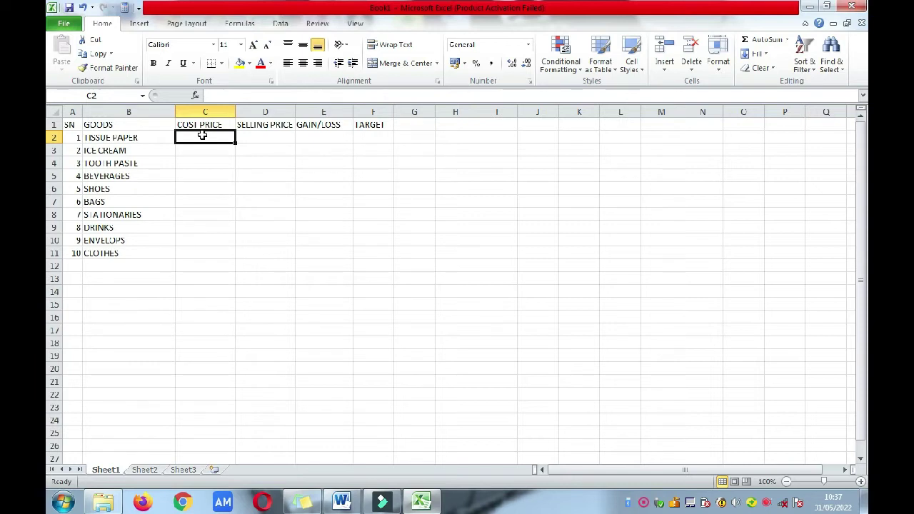
Step: Price TISSUE PAPER at cost 200, selling 250, and ICE CREAM at 200, 300
text(200)
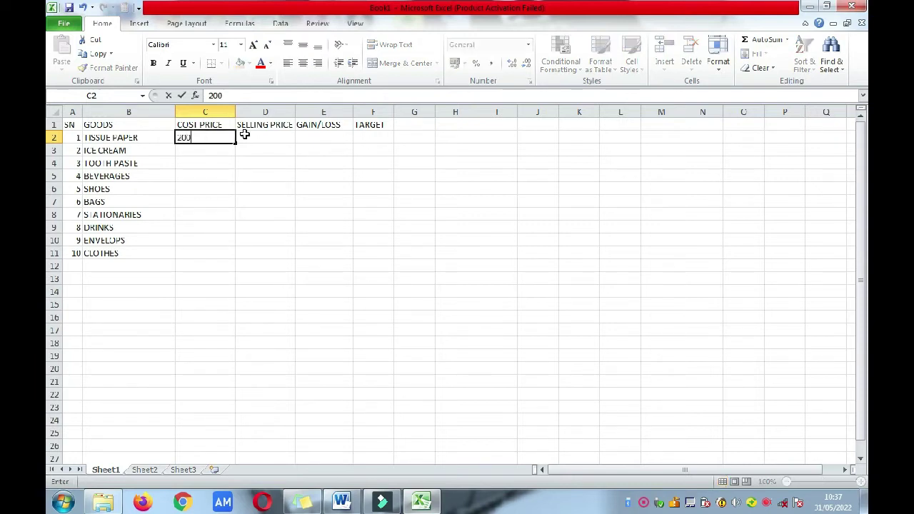
click(259, 137)
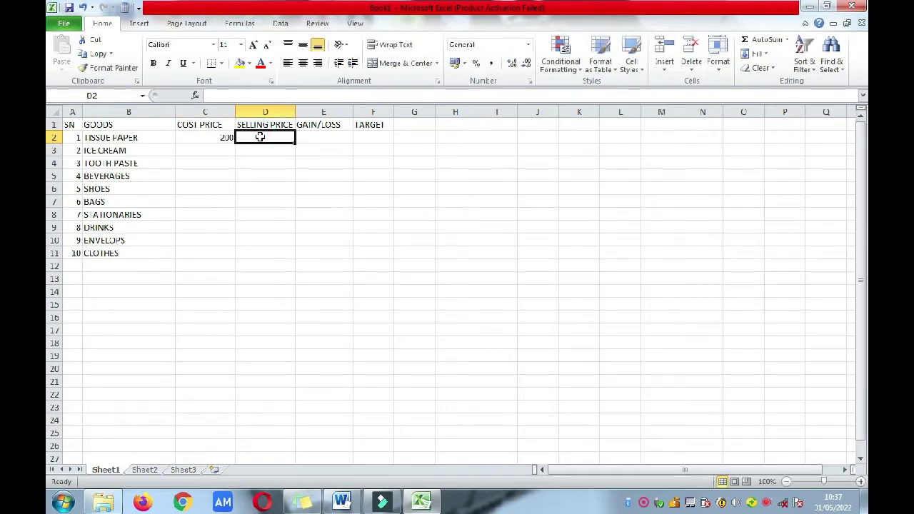
text(250)
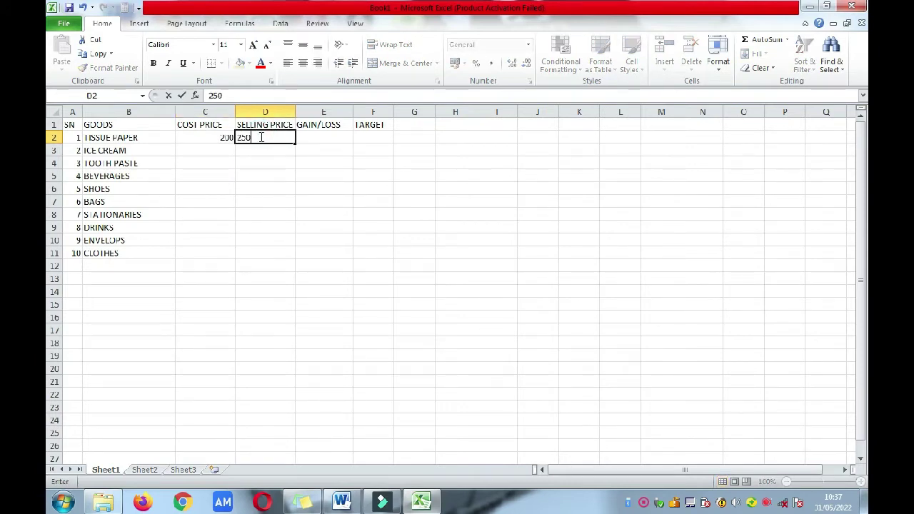
key(Return)
key(Left)
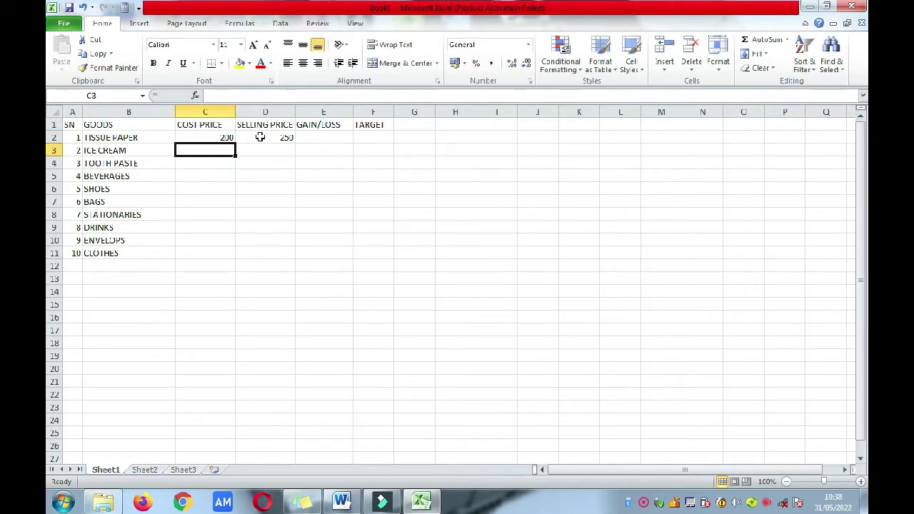
text(200)
key(Right)
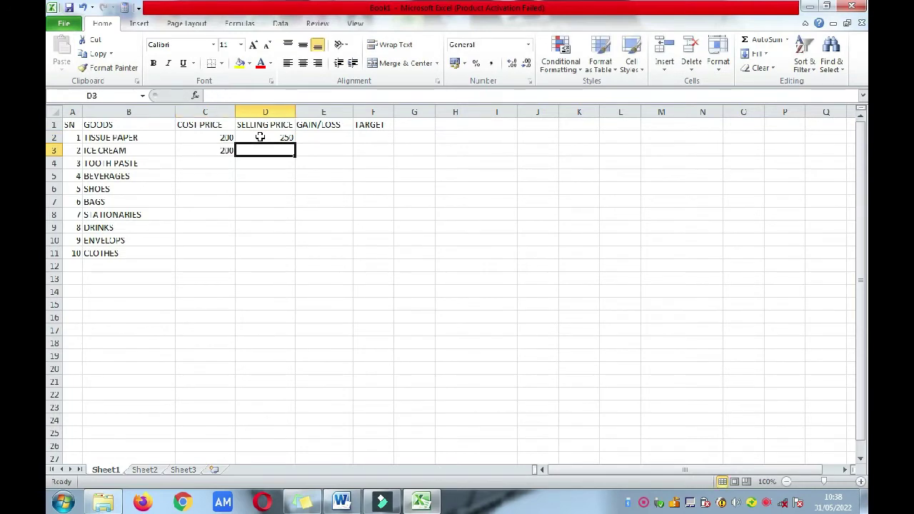
text(300)
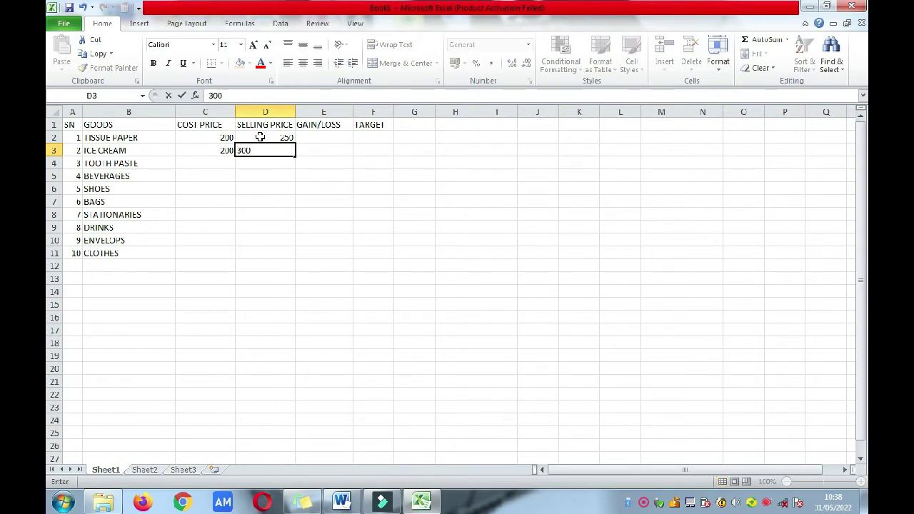
key(Return)
key(Left)
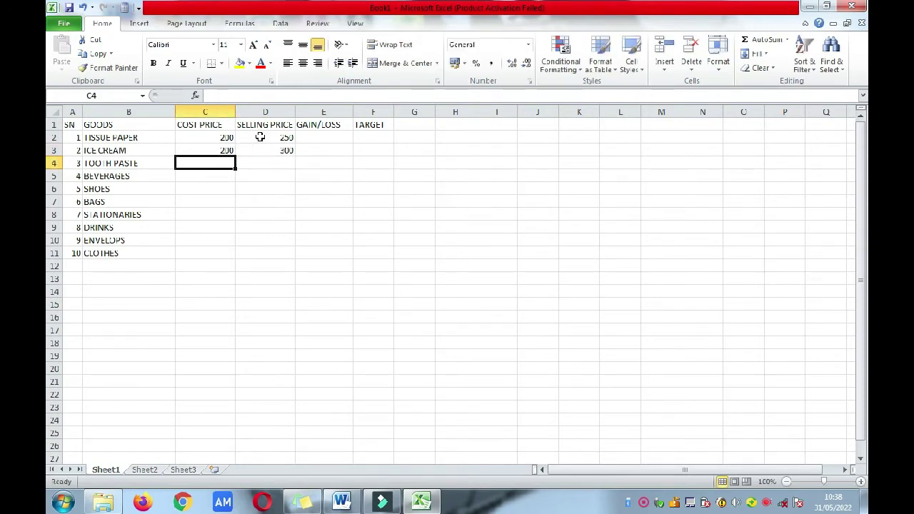
Step: Price TOOTH PASTE at cost 500, selling 520, and BEVERAGES at 4000, 4200
text(500)
key(Tab)
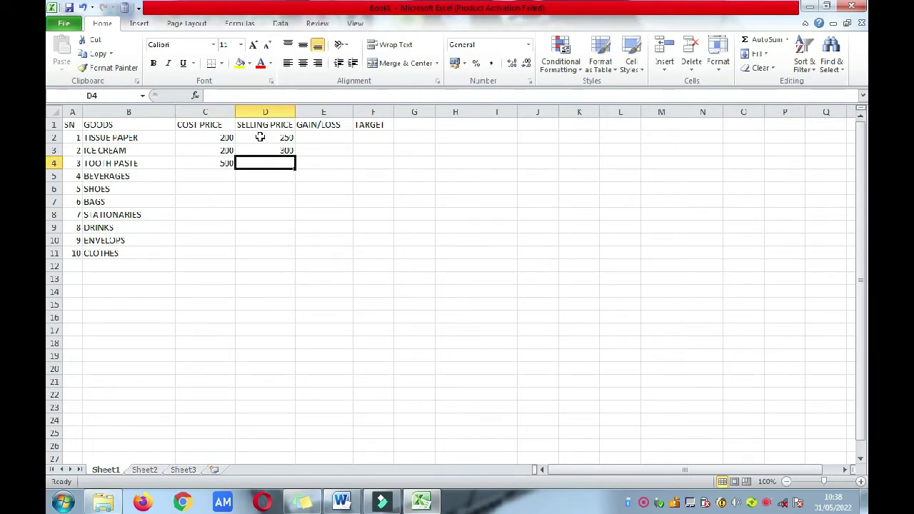
text(520)
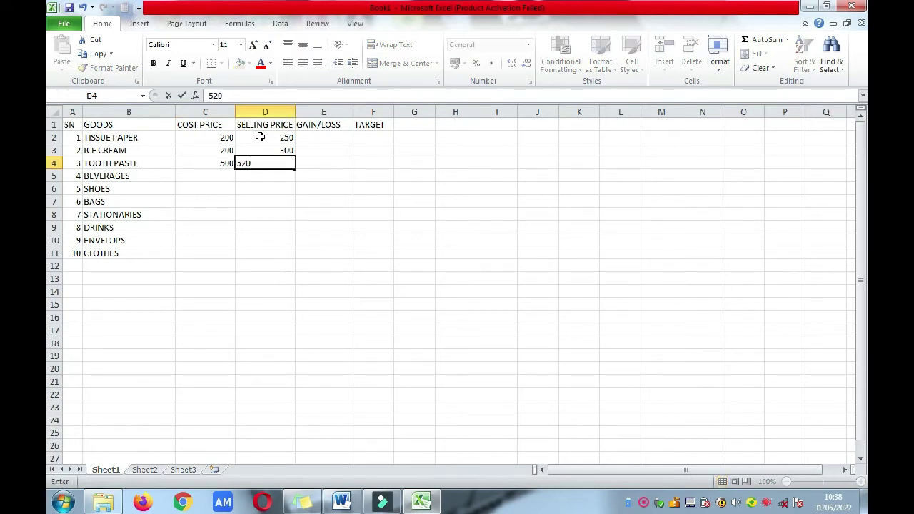
key(Return)
key(Left)
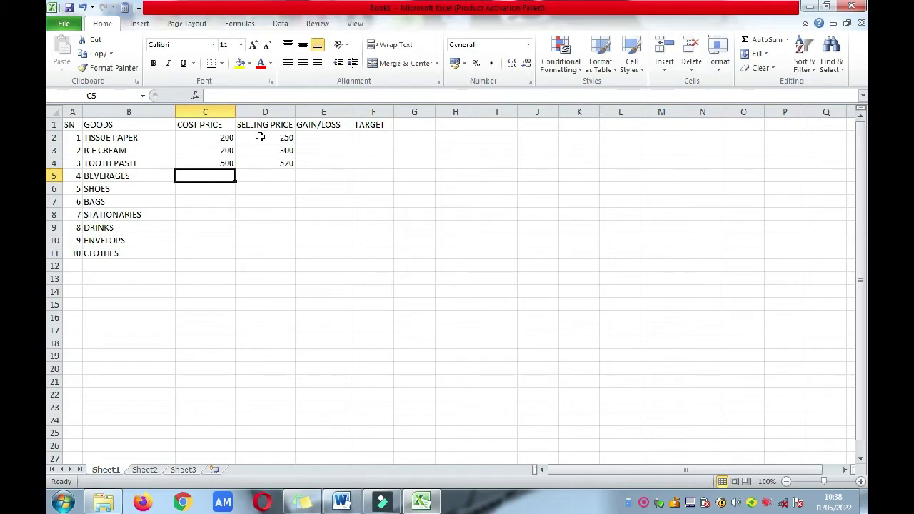
text(4000)
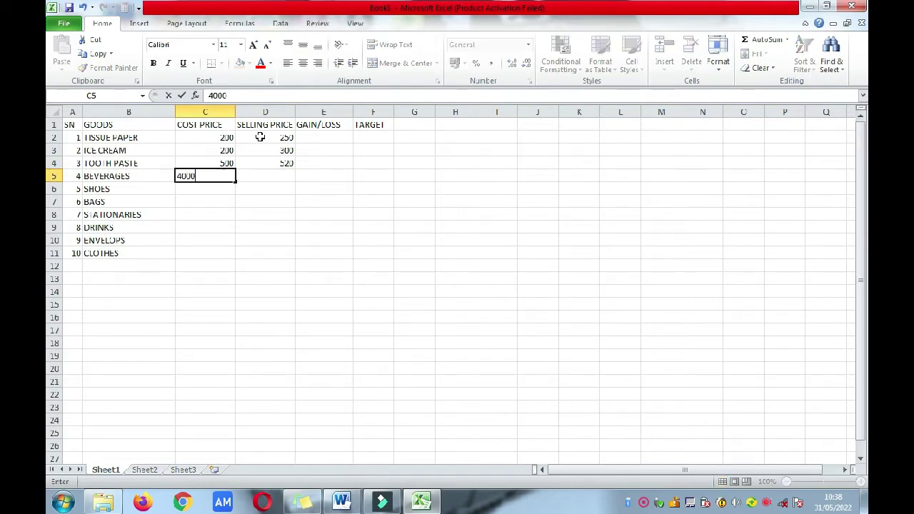
key(Tab)
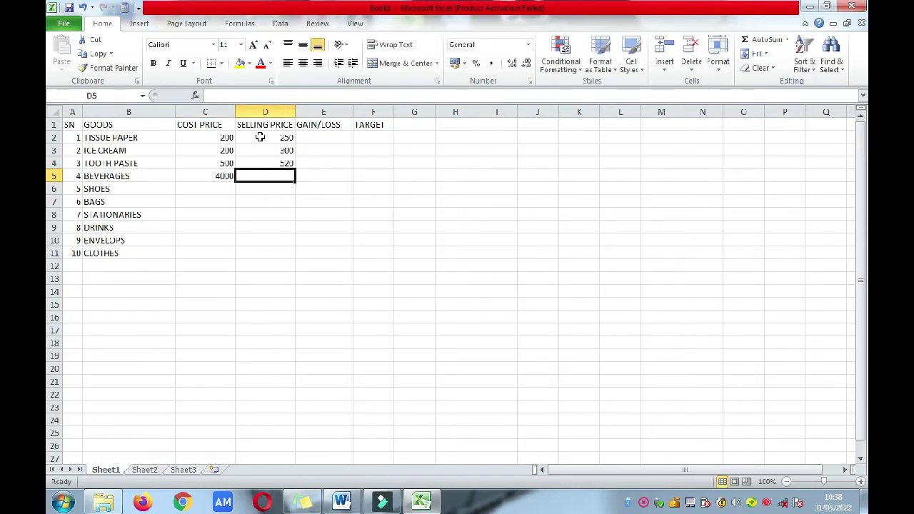
text(4200)
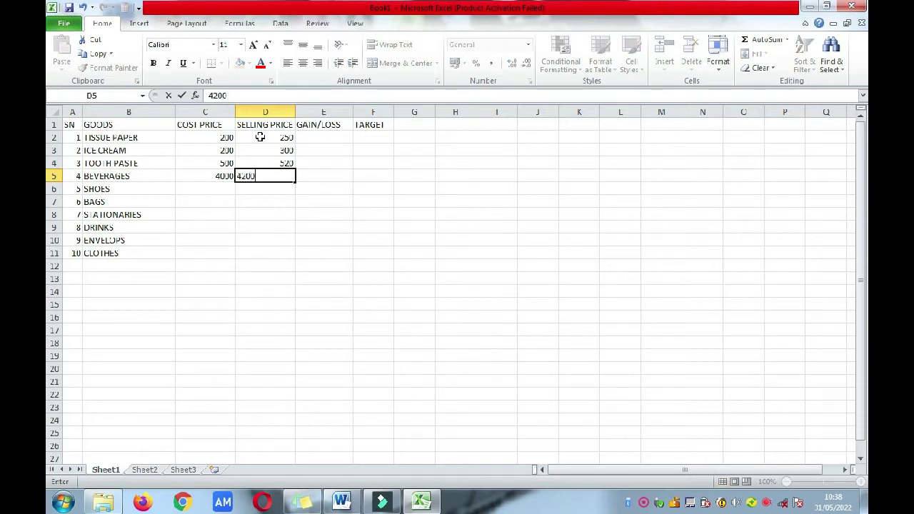
key(Return)
key(Left)
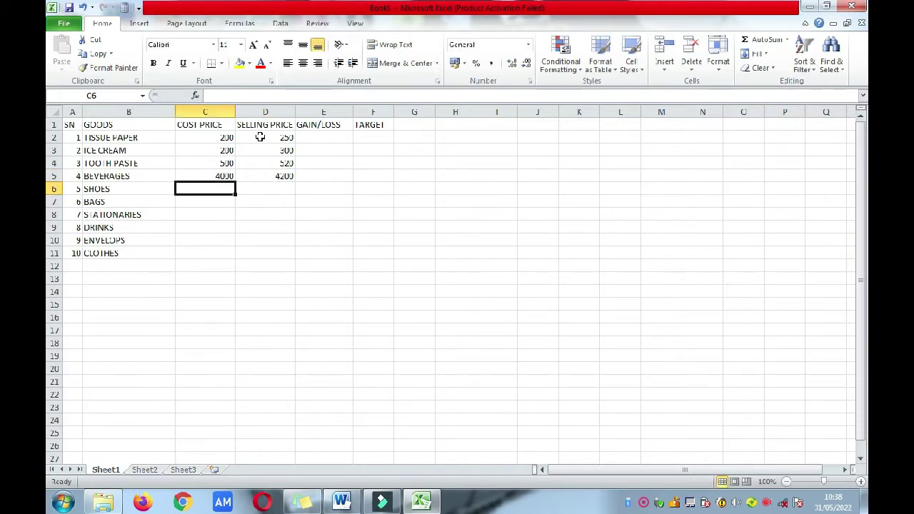
Step: Give SHOES a cost price of 6000 and a selling price of 6100
text(6000)
key(Tab)
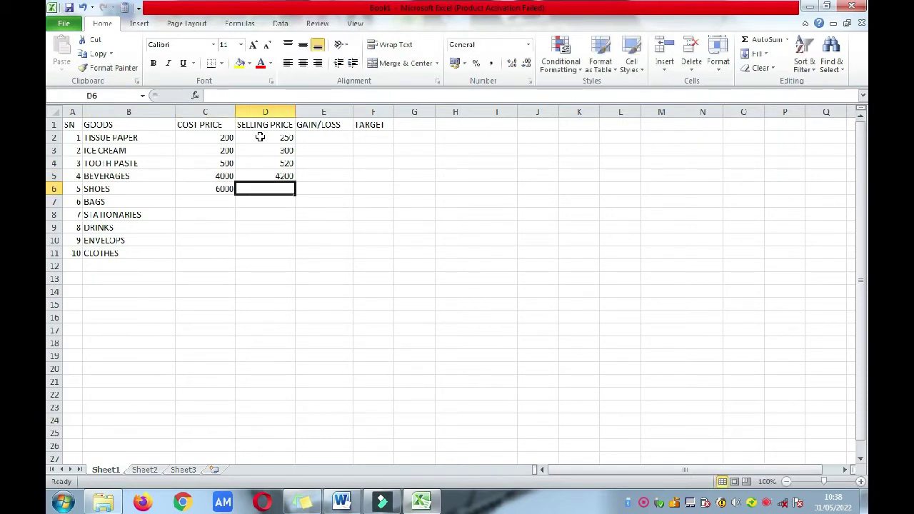
text(60)
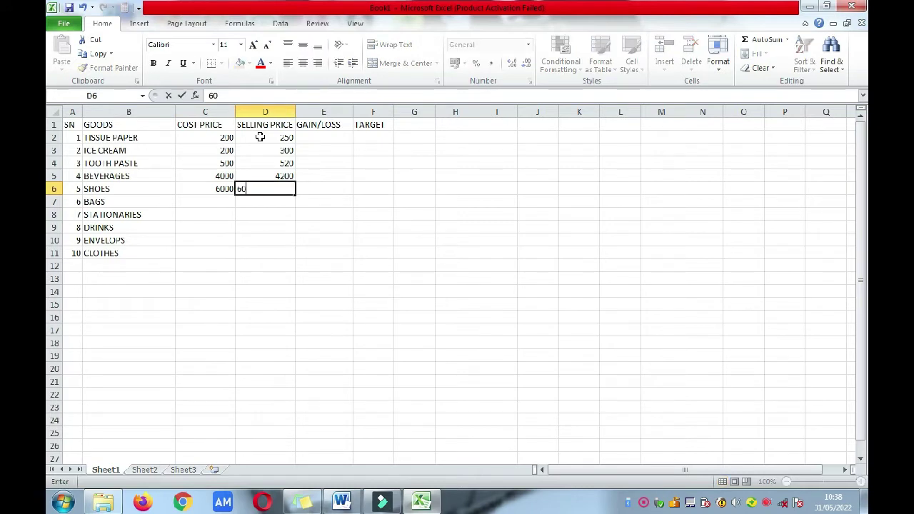
key(BackSpace)
text(100)
key(Return)
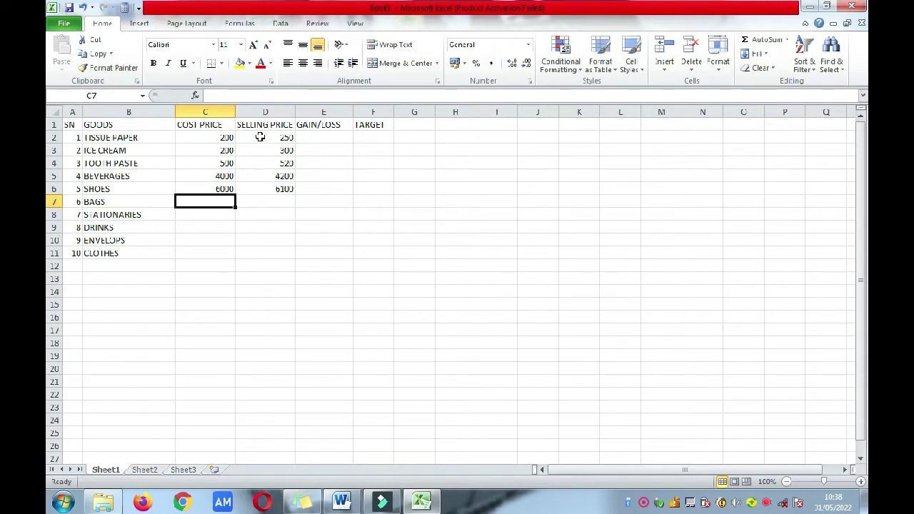
Step: Price BAGS at cost 4500, selling 4550, and STATIONARIES at 1000, 1070
text(4500)
key(Tab)
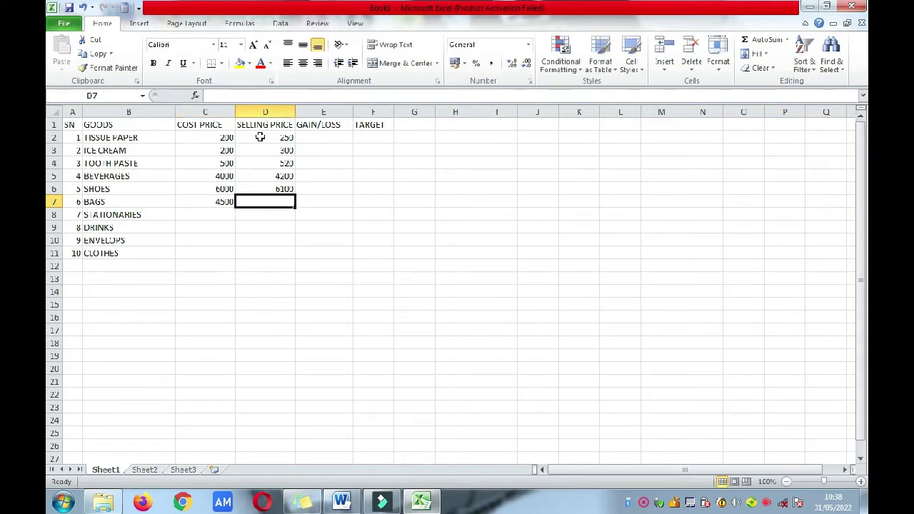
text(456)
key(BackSpace)
text(50)
key(Return)
key(Left)
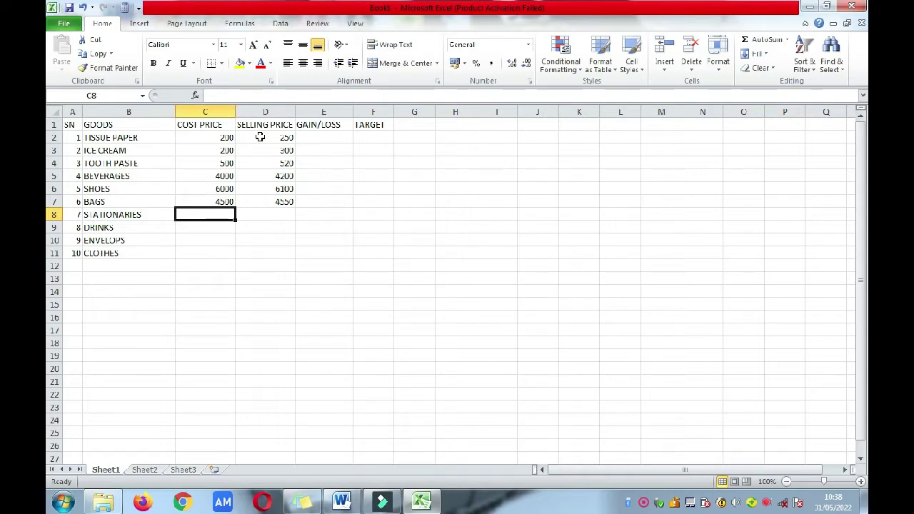
text(1000)
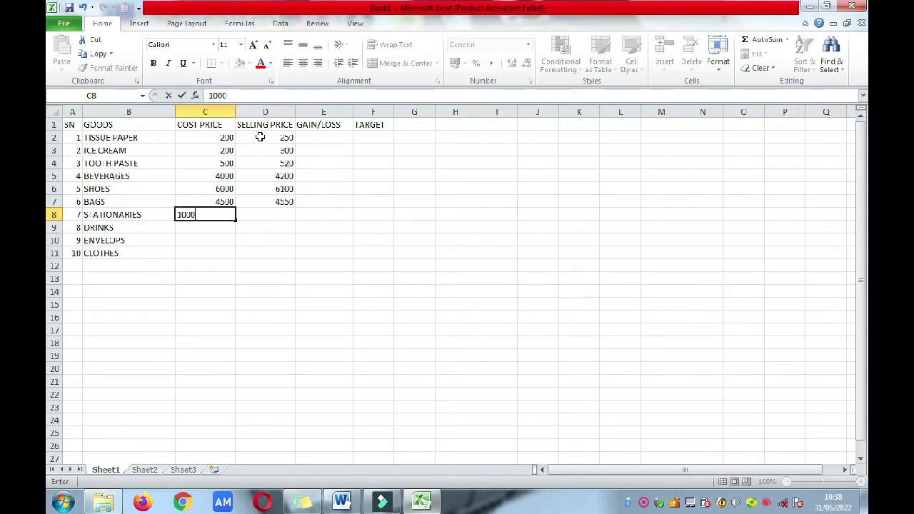
key(Tab)
text(1070)
key(Return)
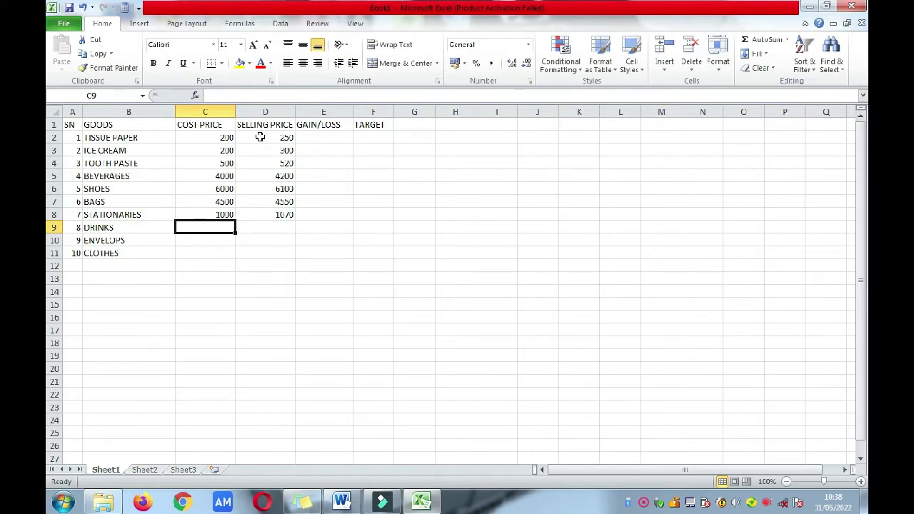
Step: Price DRINKS at 200/300, ENVELOPS at 200/220 and CLOTHES at 5000/5500
text(200)
key(Tab)
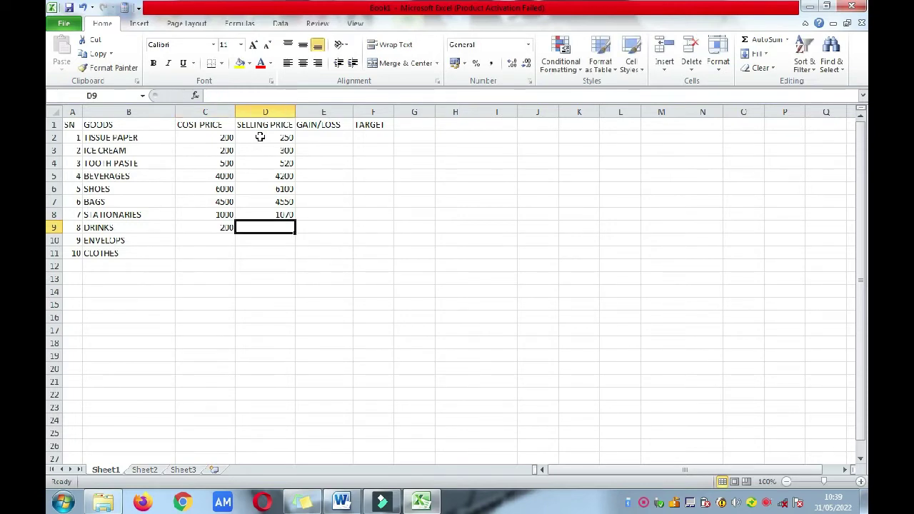
text(300)
key(Return)
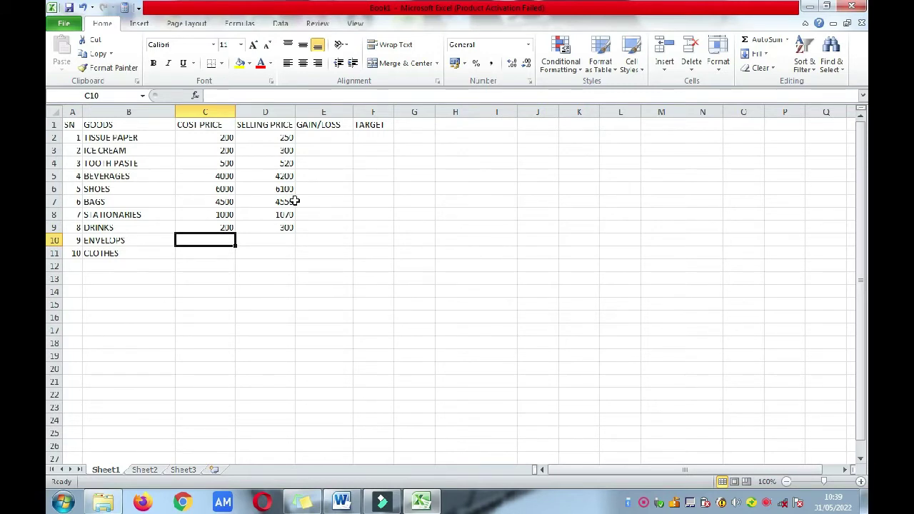
text(200)
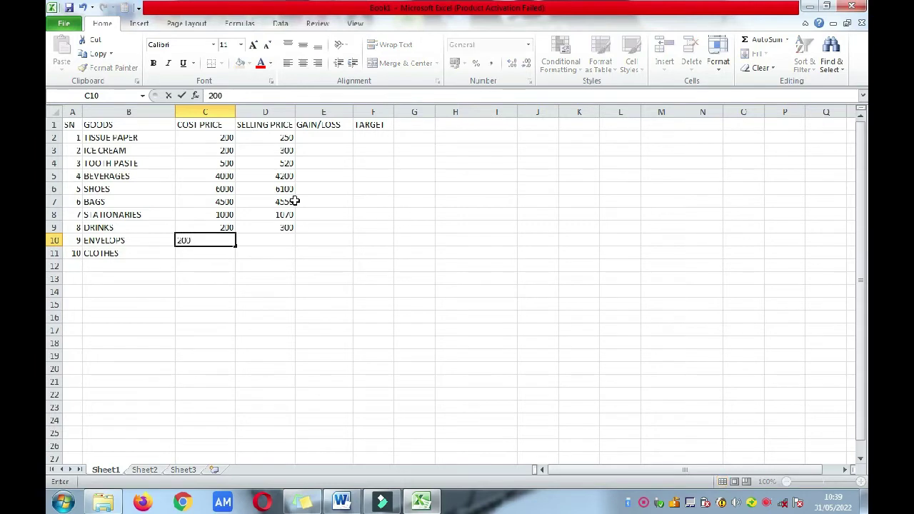
key(Tab)
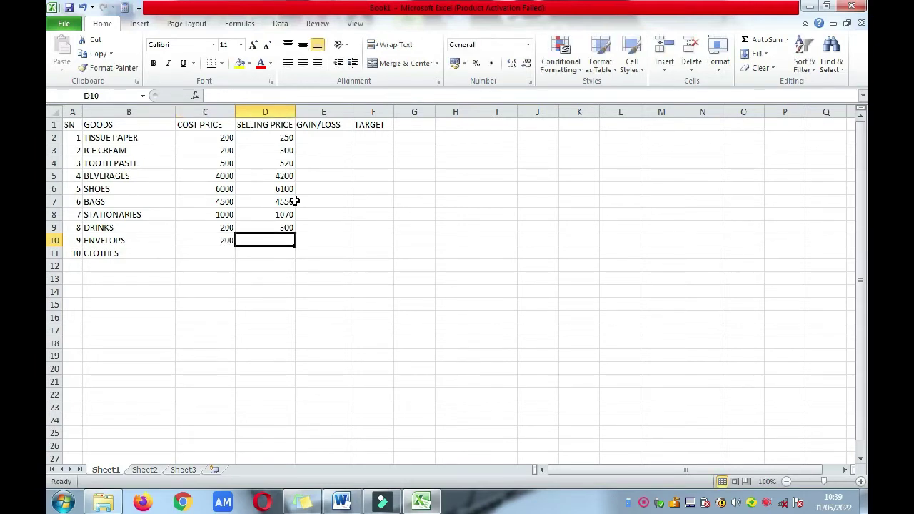
text(220)
key(Return)
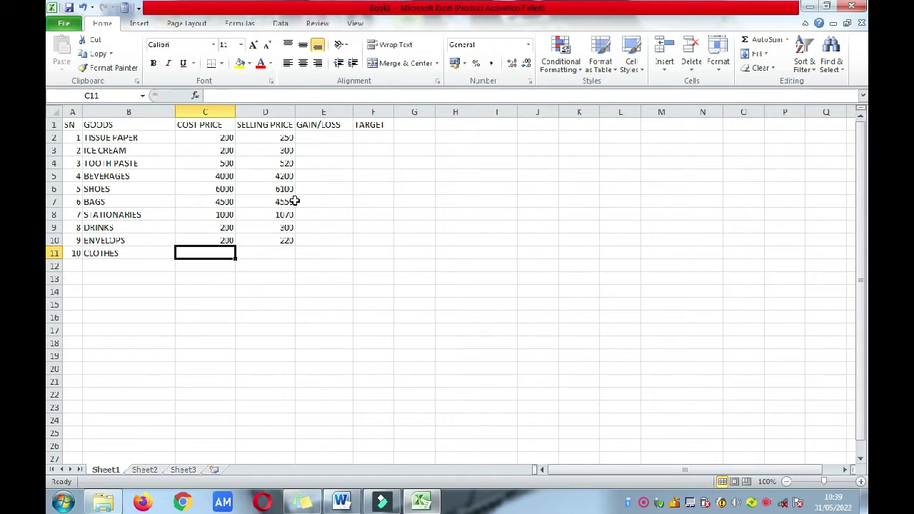
text(5000)
key(Tab)
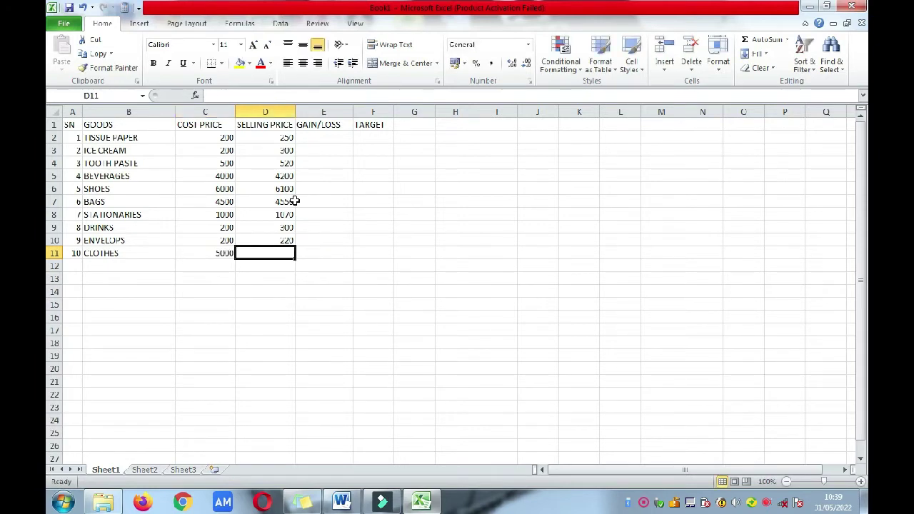
text(5500)
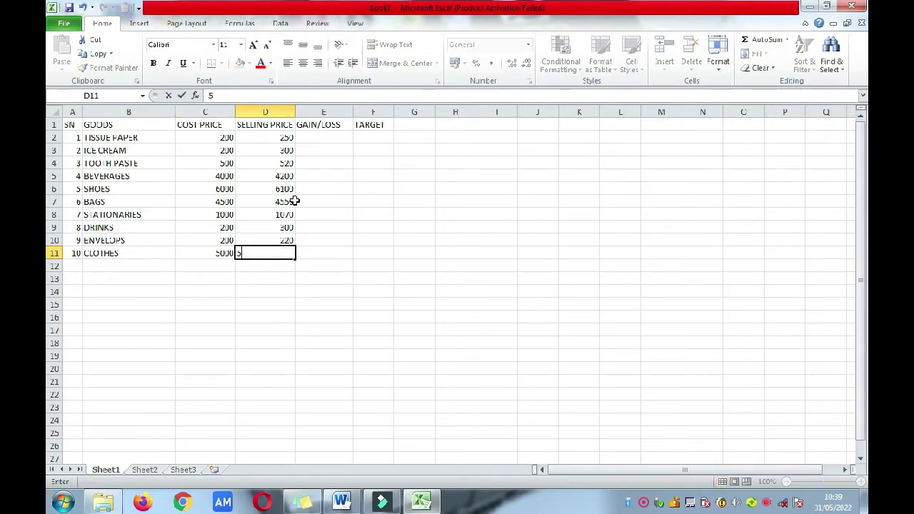
click(328, 135)
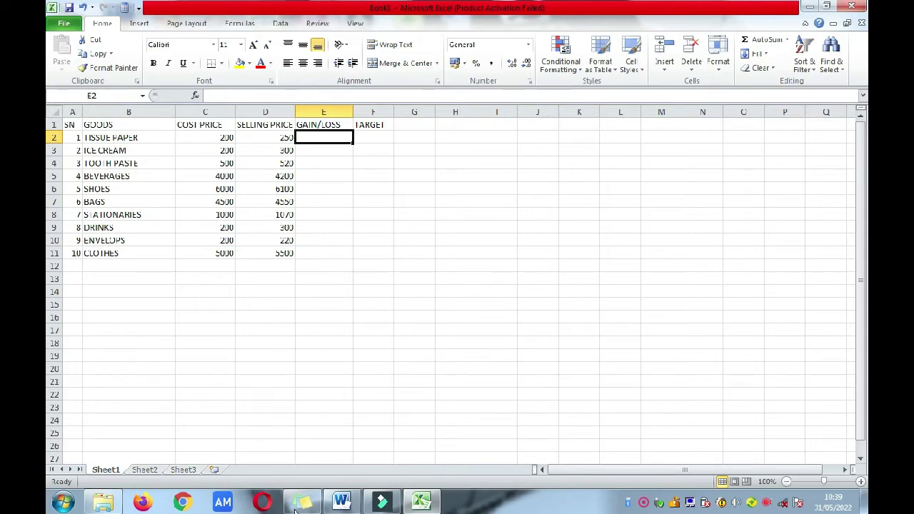
Step: Bring up the Word question to read the gain/loss formula and 110% target instructions
click(341, 503)
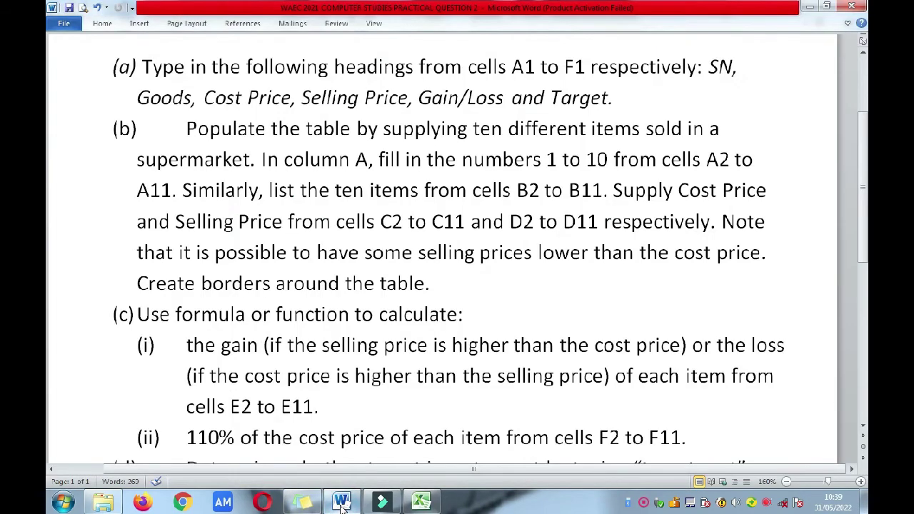
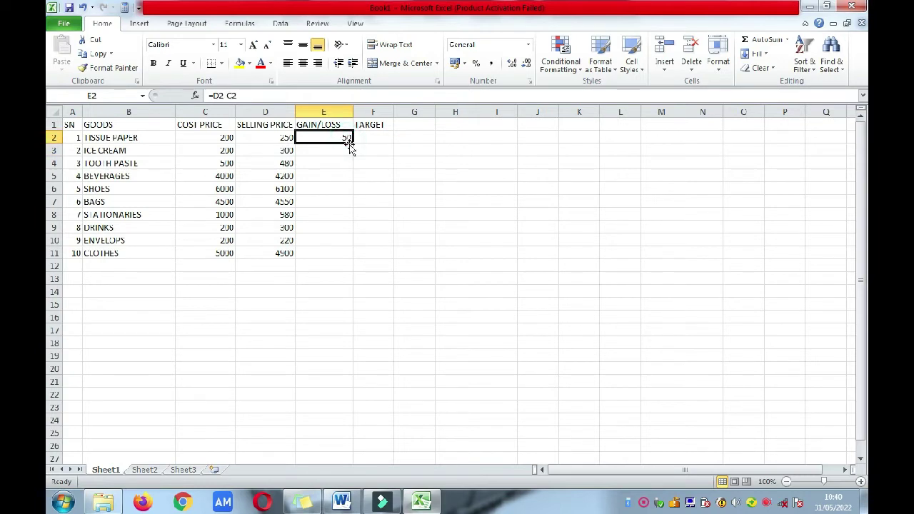
Step: Fill the E2 gain/loss formula down through E11, redoing the fill after an undo
drag(352, 146, 350, 254)
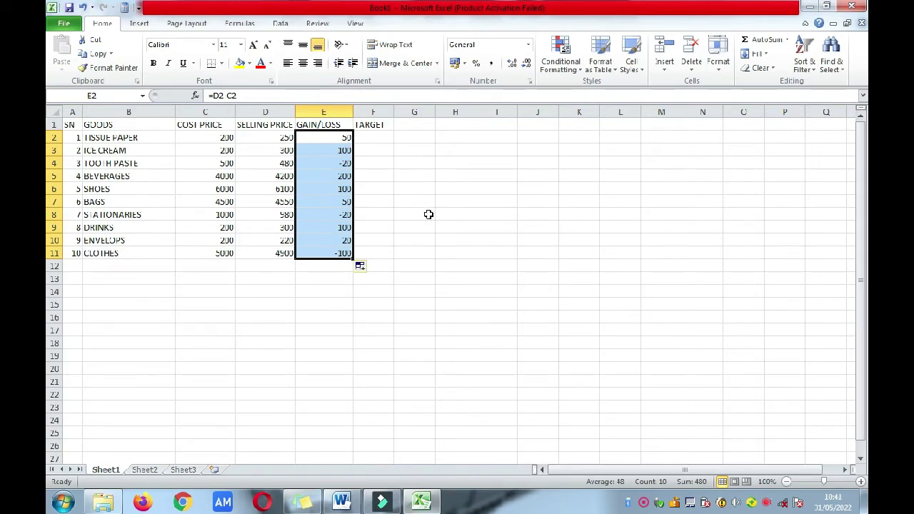
key(ctrl+z)
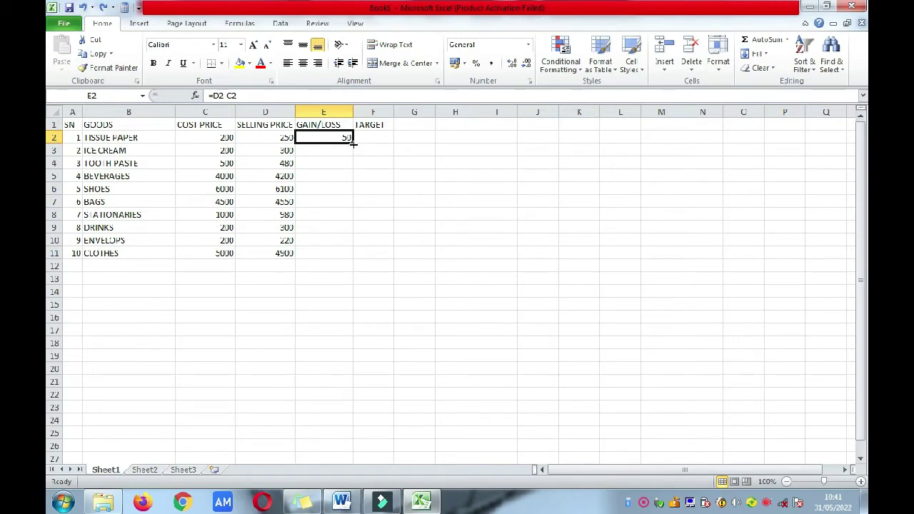
drag(353, 143, 353, 143)
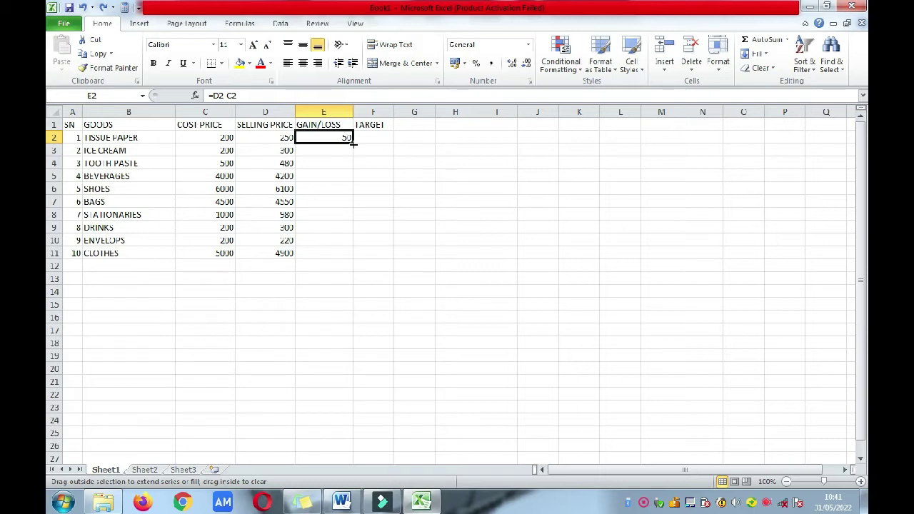
drag(353, 144, 349, 258)
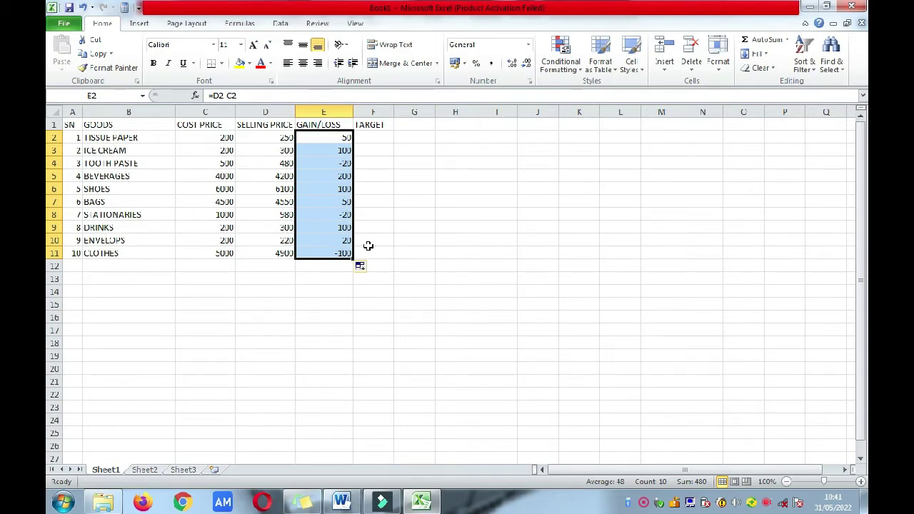
Step: Verify the filled gain/loss formulas in E2, E4, E8 and E11
click(395, 230)
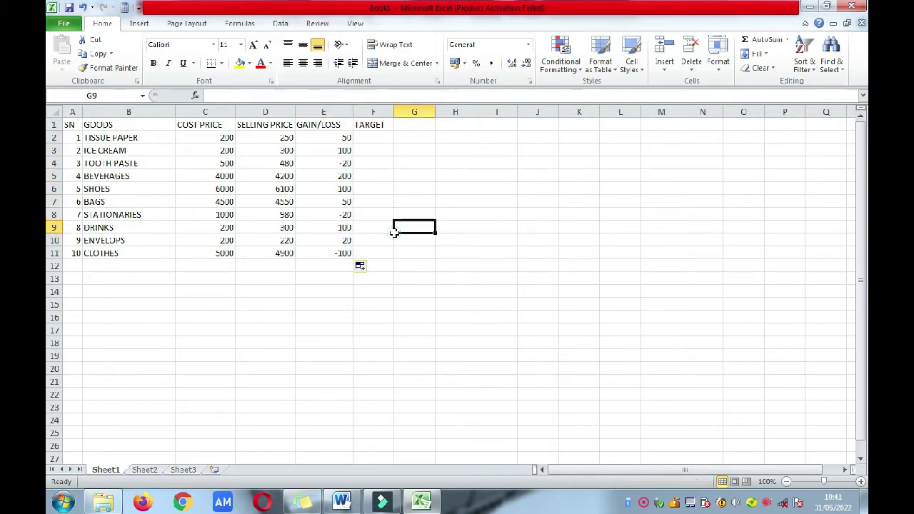
click(335, 138)
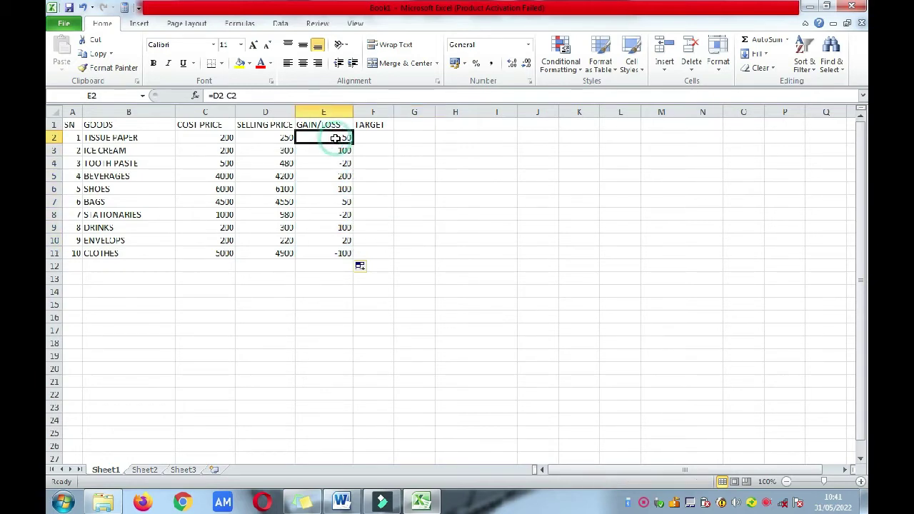
click(329, 250)
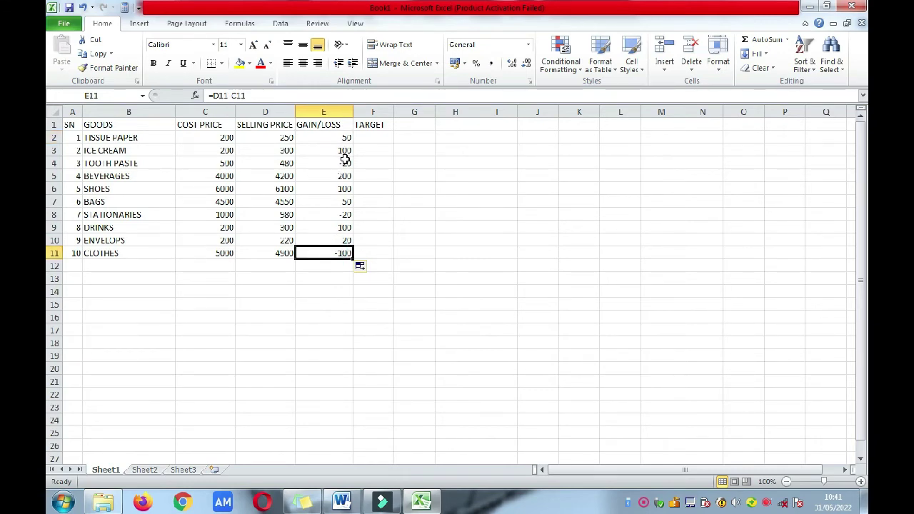
click(345, 160)
click(342, 215)
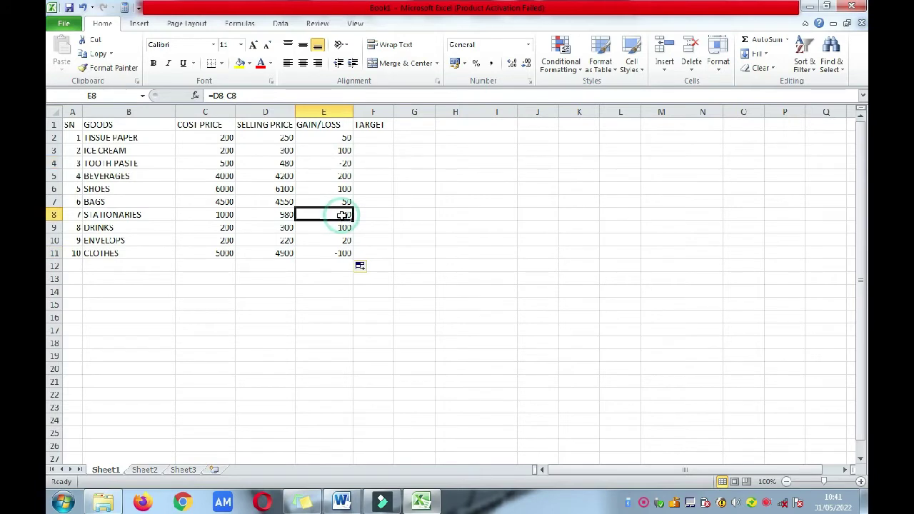
click(342, 253)
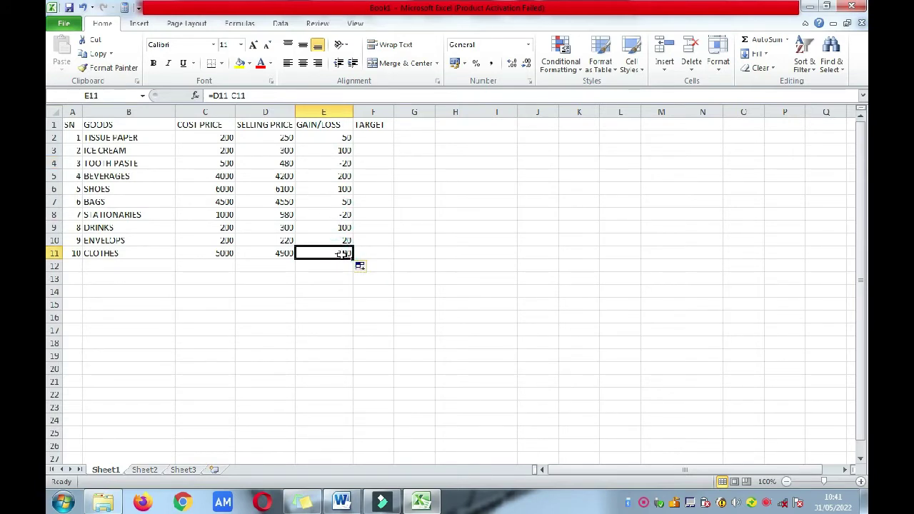
click(349, 505)
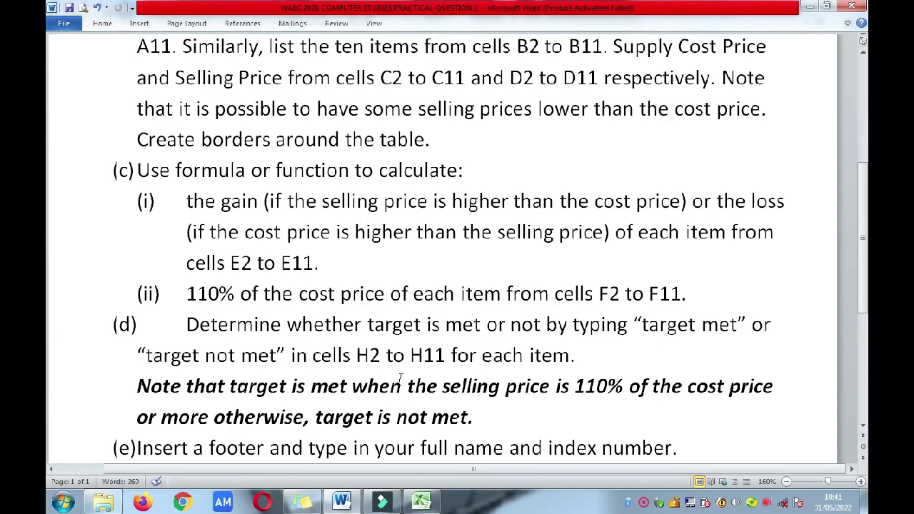
click(421, 501)
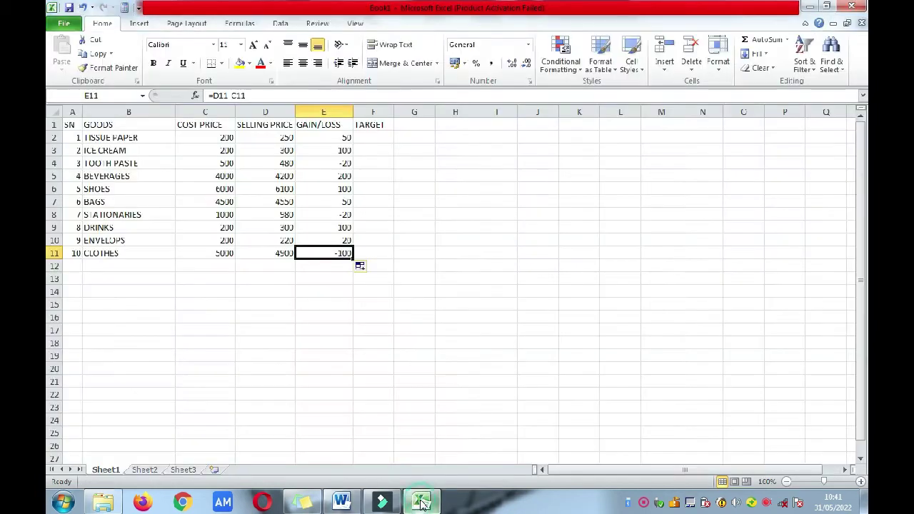
Step: Enter the heading REMARK in cell H1
click(460, 125)
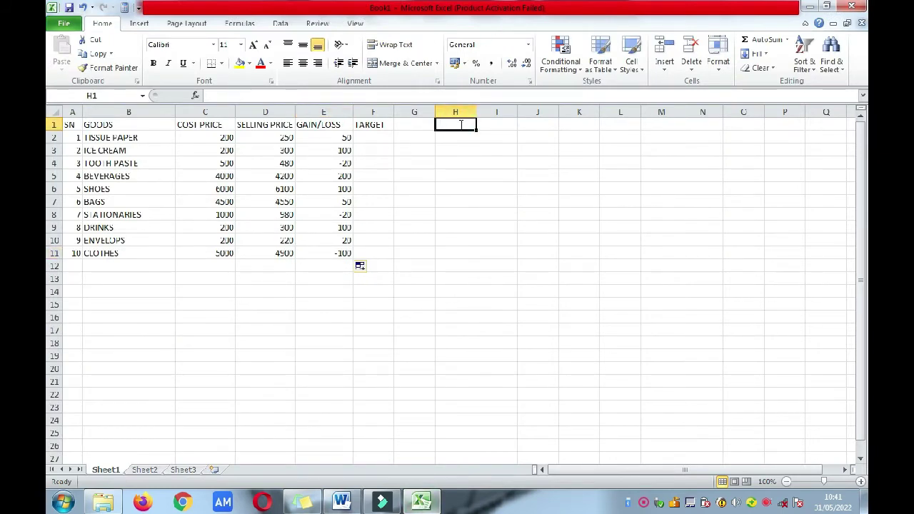
text(REMARK)
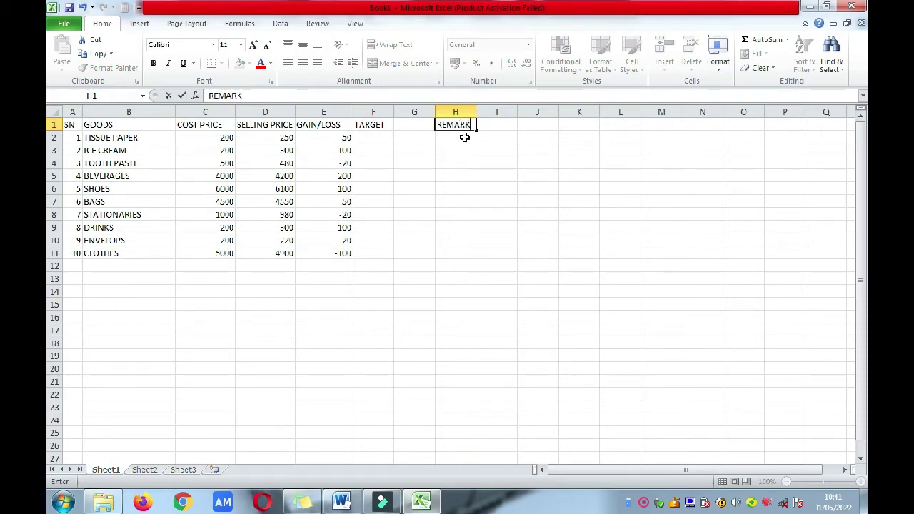
click(465, 137)
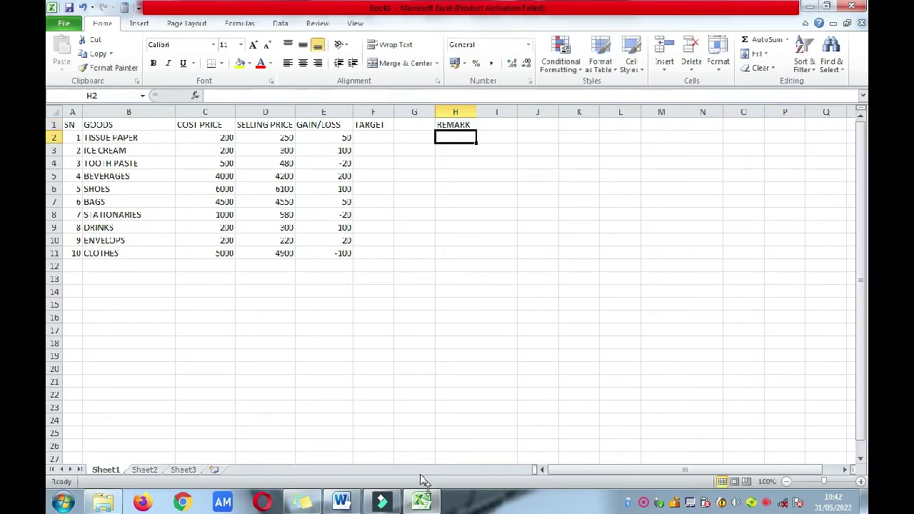
Step: Look over the question document, then return to the Excel workbook
click(341, 502)
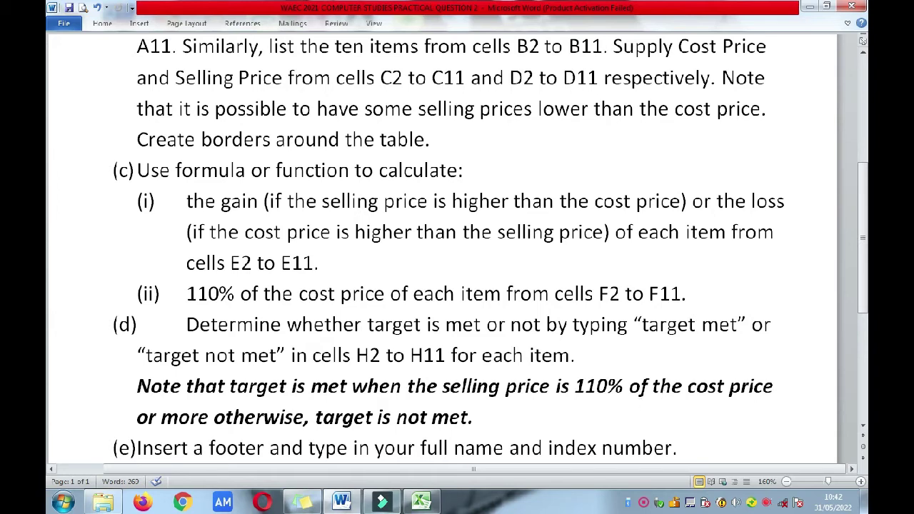
mouse_move(420, 506)
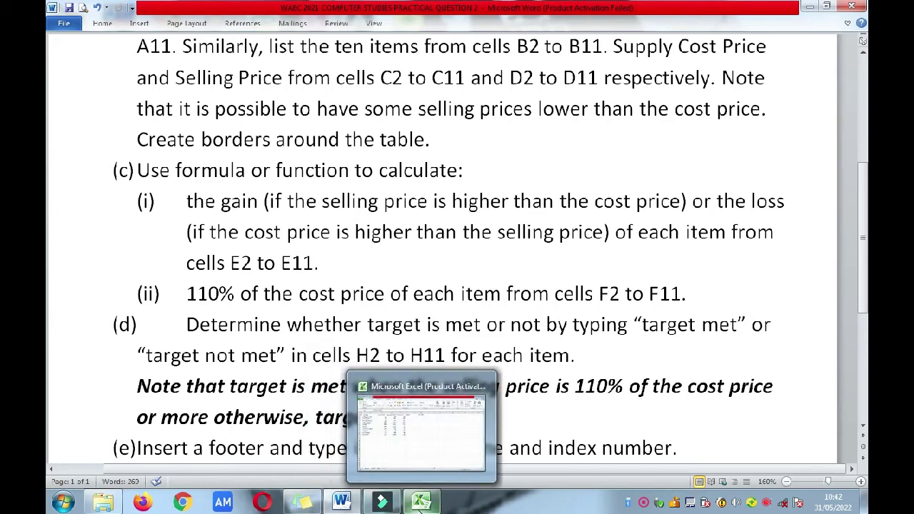
click(420, 504)
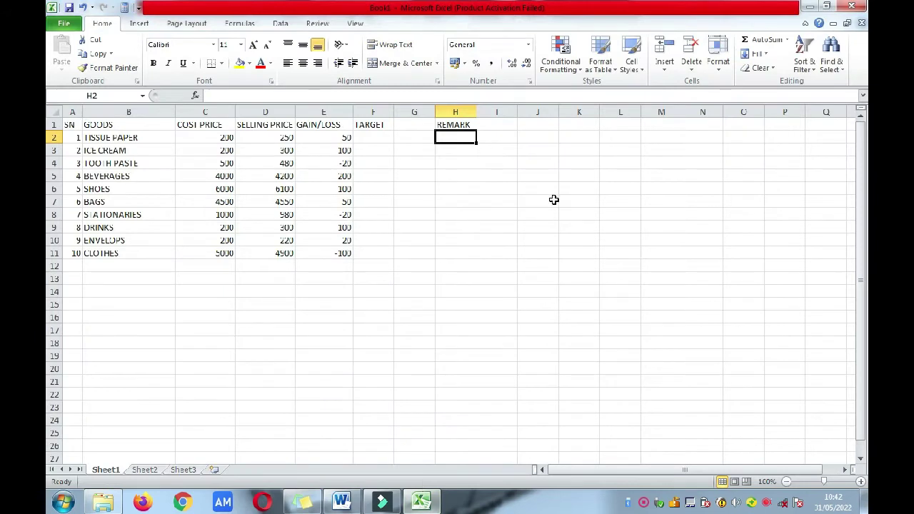
Step: Type an IF formula in H2 comparing D2 with 110/100 of C2, returning TARGET MET or TARGET NOT MET
text(=)
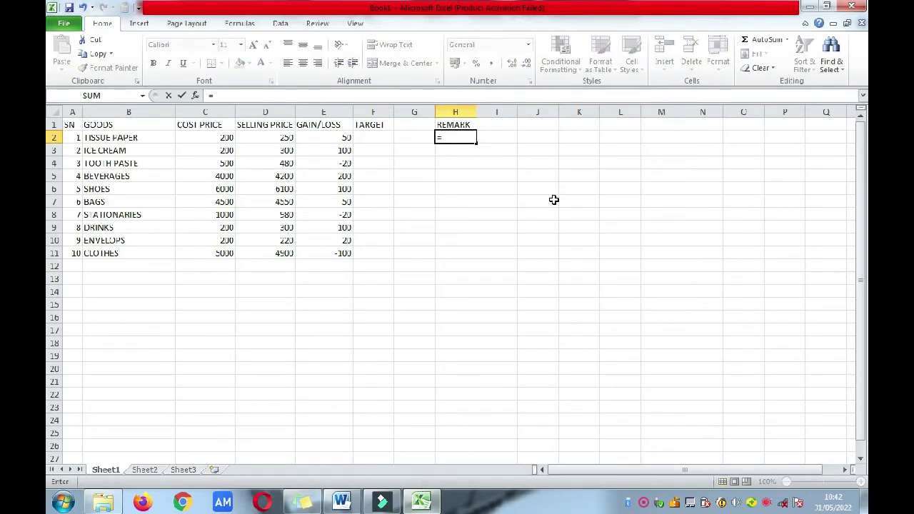
text(IF)
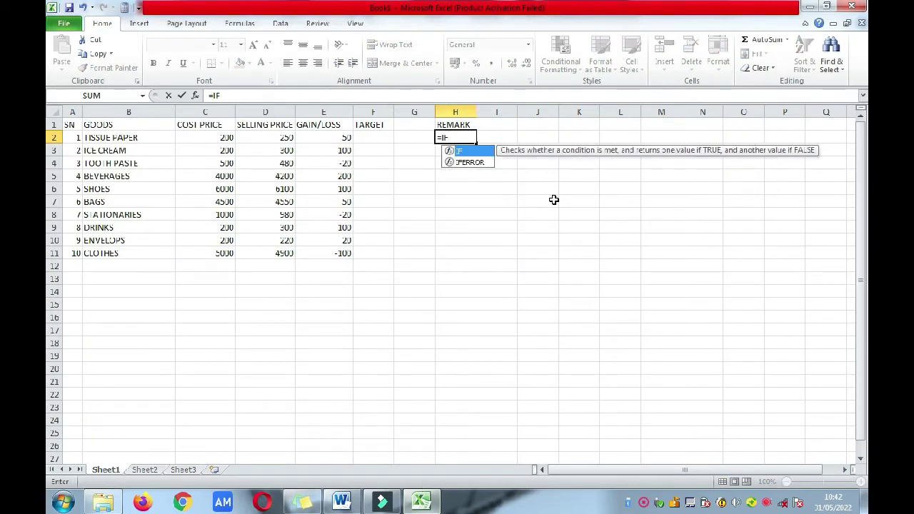
text(()
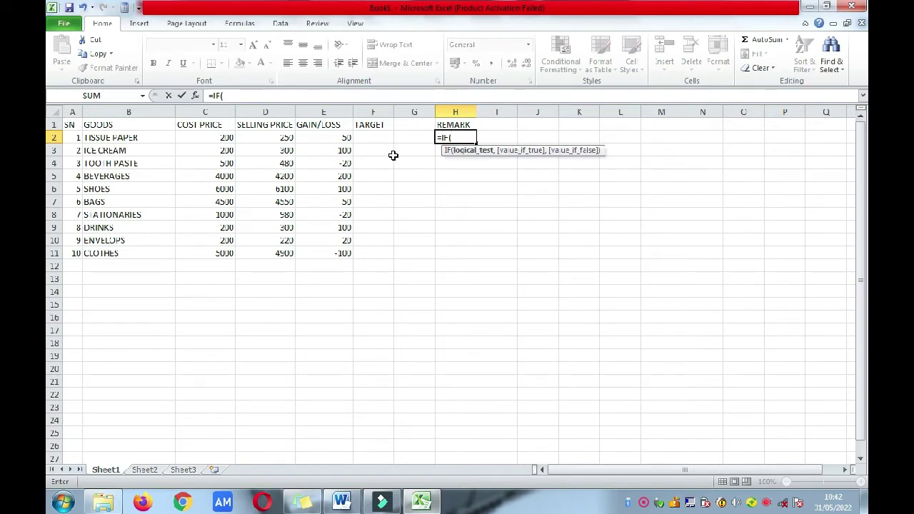
click(260, 138)
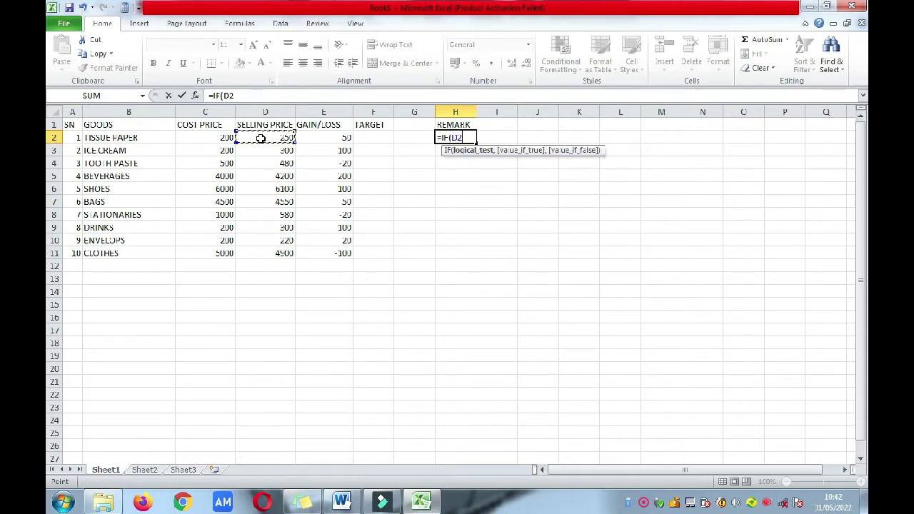
text(>=)
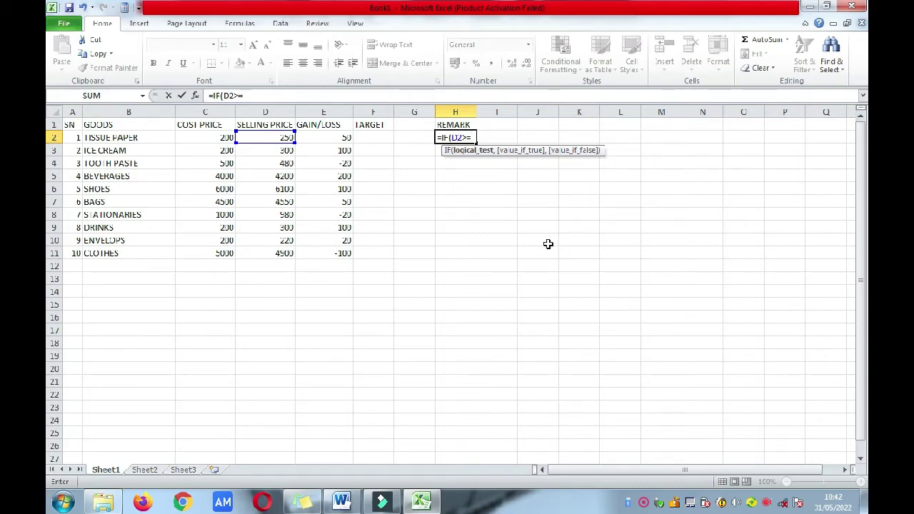
text((110/)
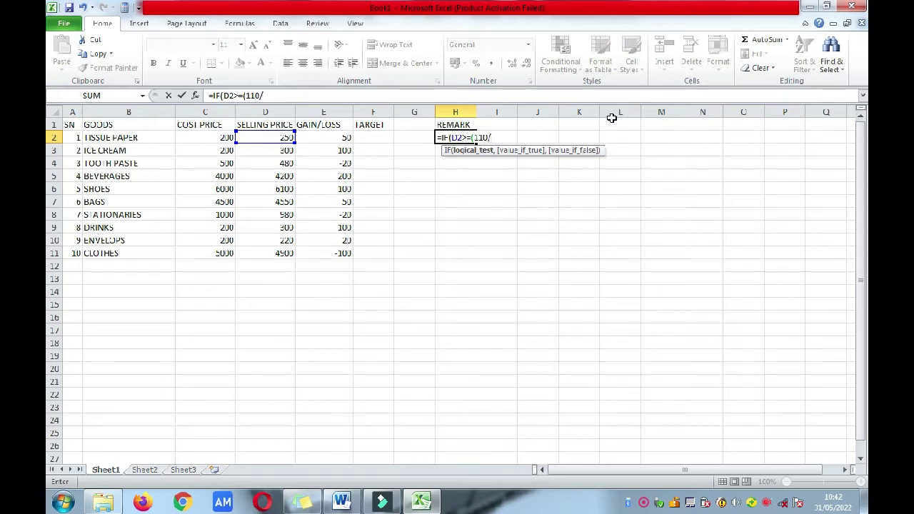
text(100)
text(*)
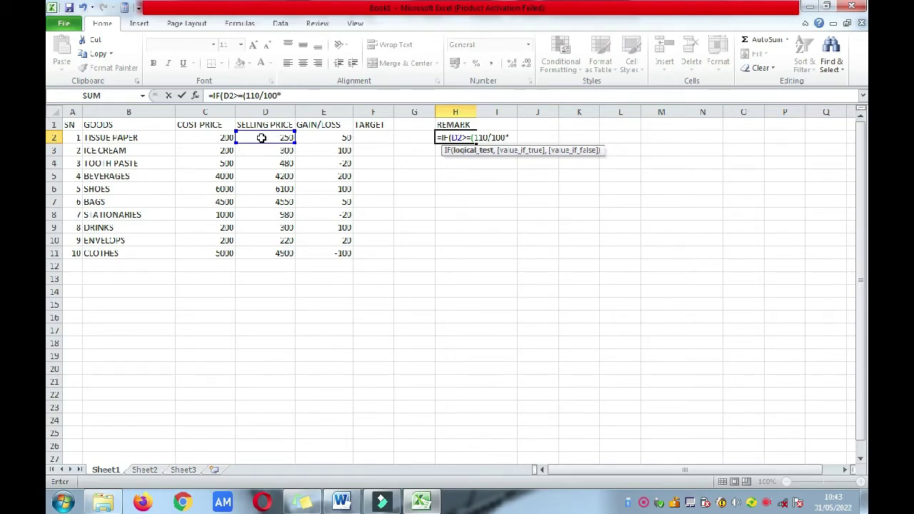
click(204, 138)
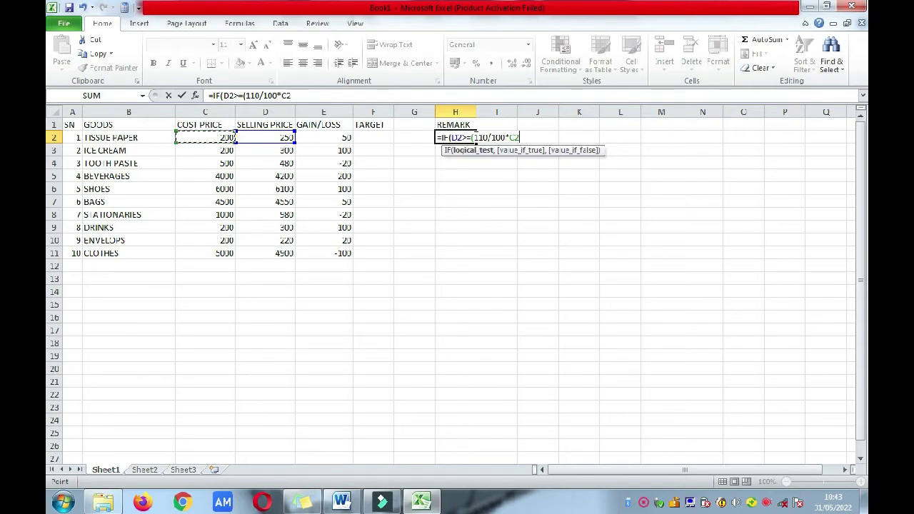
text(,)
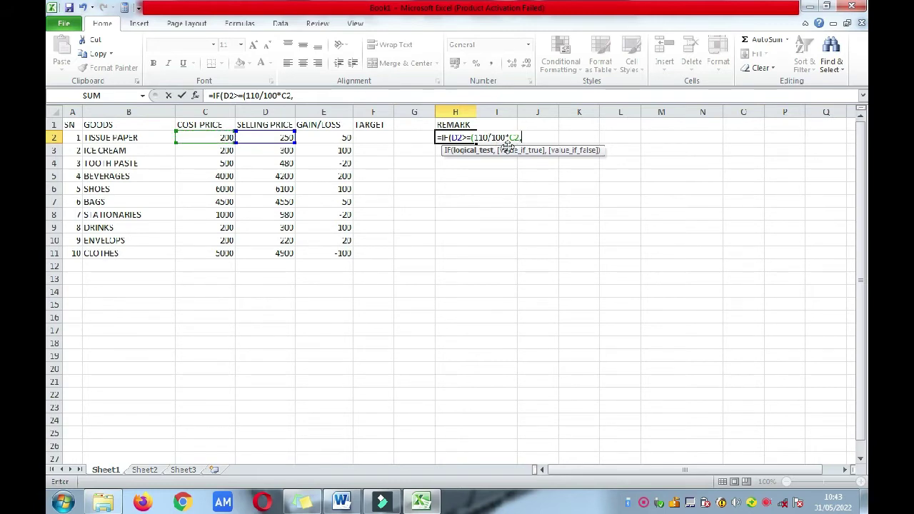
text("TARGET MET")
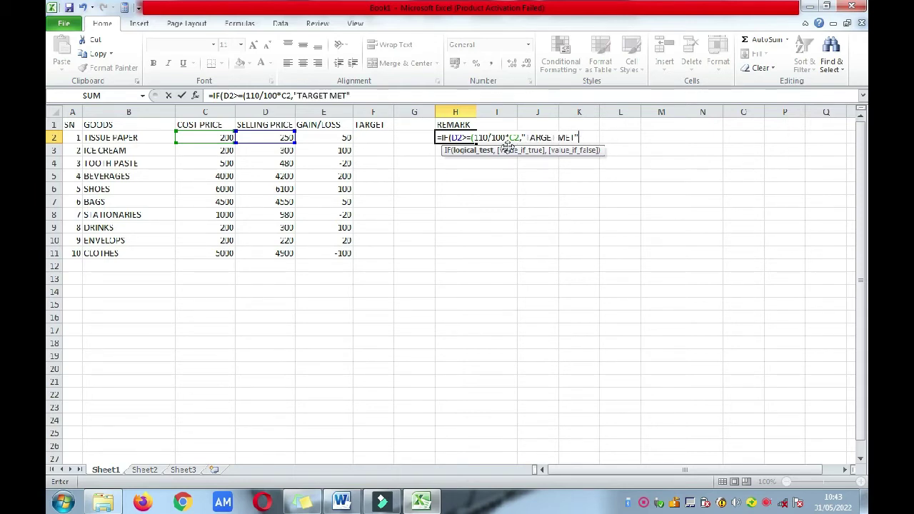
text(, "TARGET NOT MET")
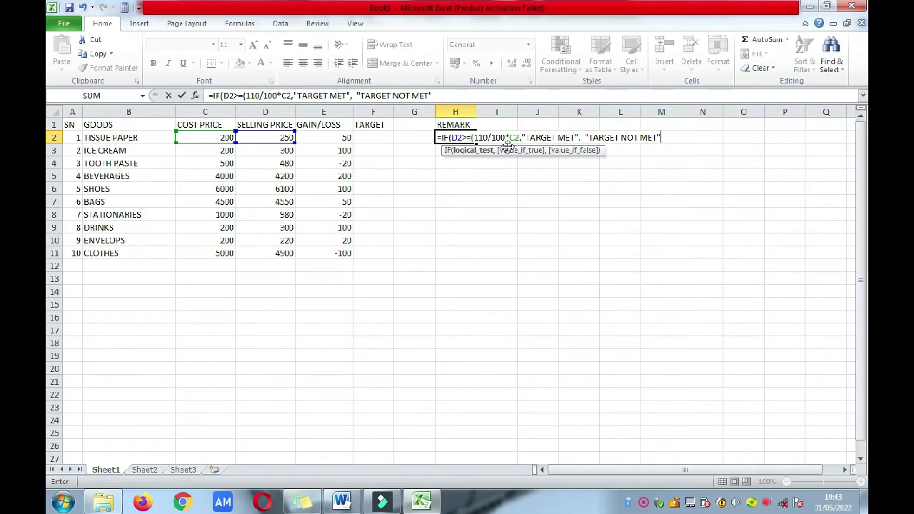
text())
Step: Dismiss the formula error and add the missing bracket after C2 so H2 shows TARGET MET
key(Return)
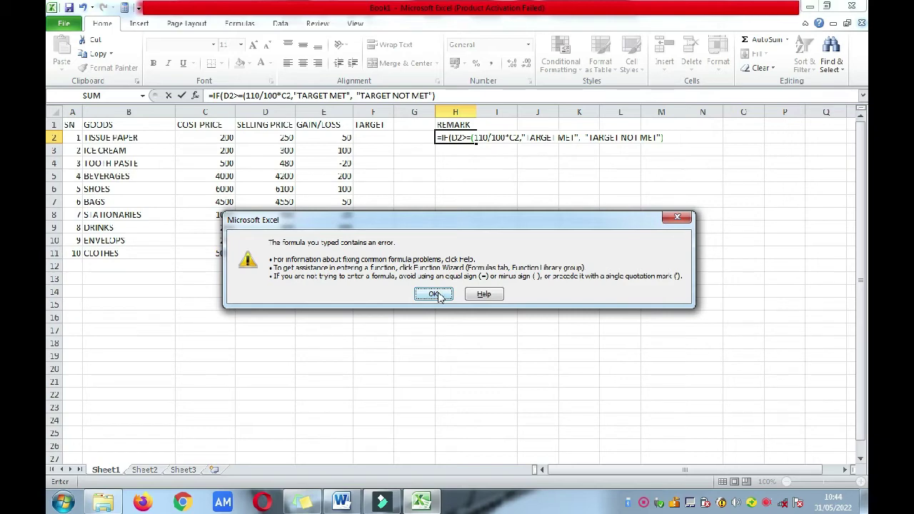
click(433, 294)
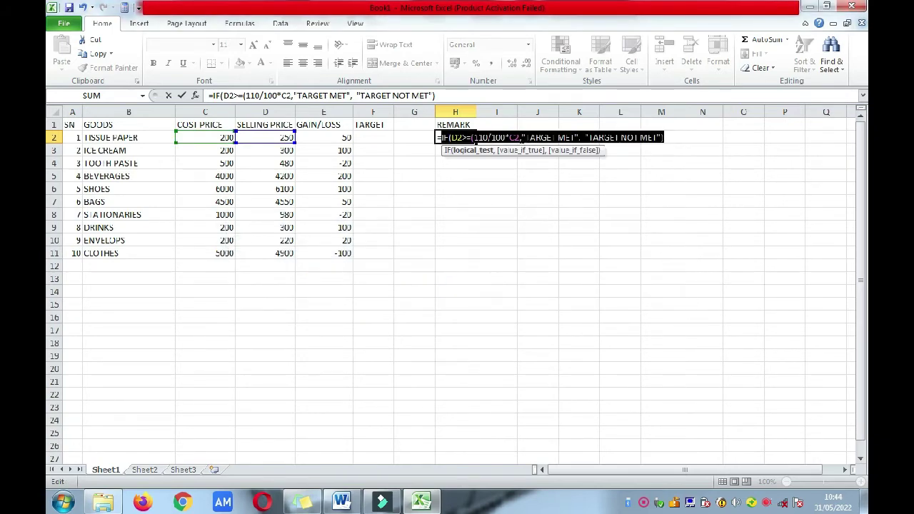
click(521, 135)
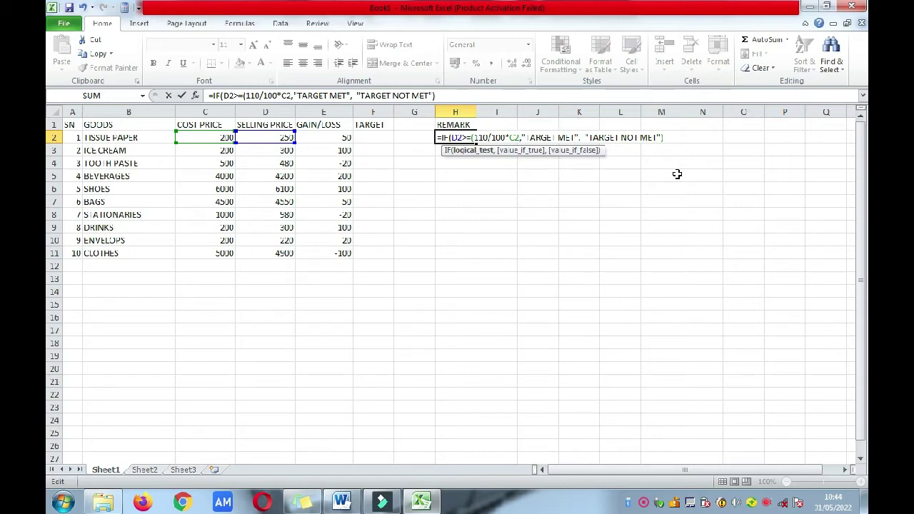
text())
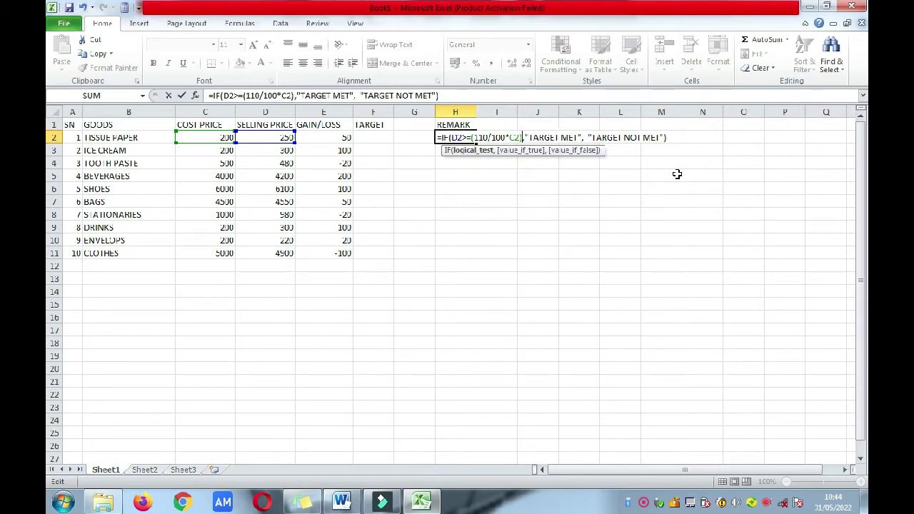
key(Return)
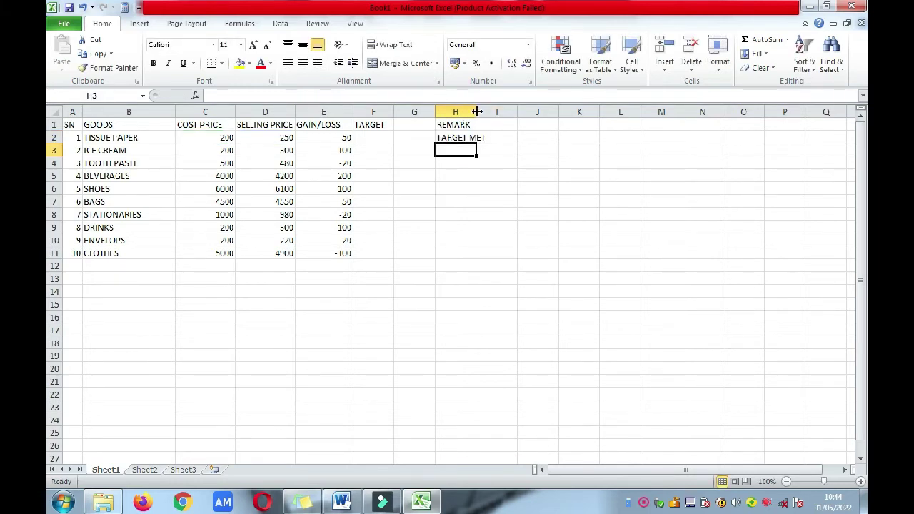
Step: Copy the H2 REMARK formula down to H11 and widen column H to fit TARGET NOT MET
drag(476, 110, 490, 111)
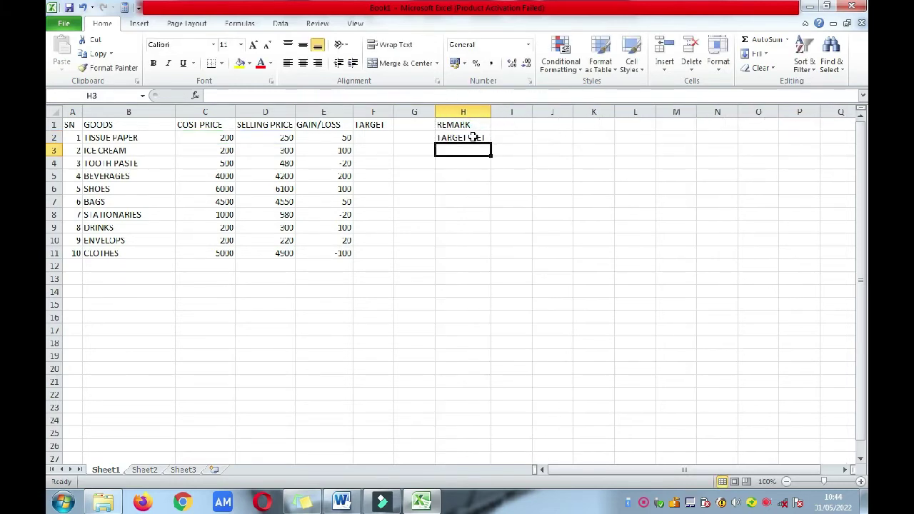
click(472, 137)
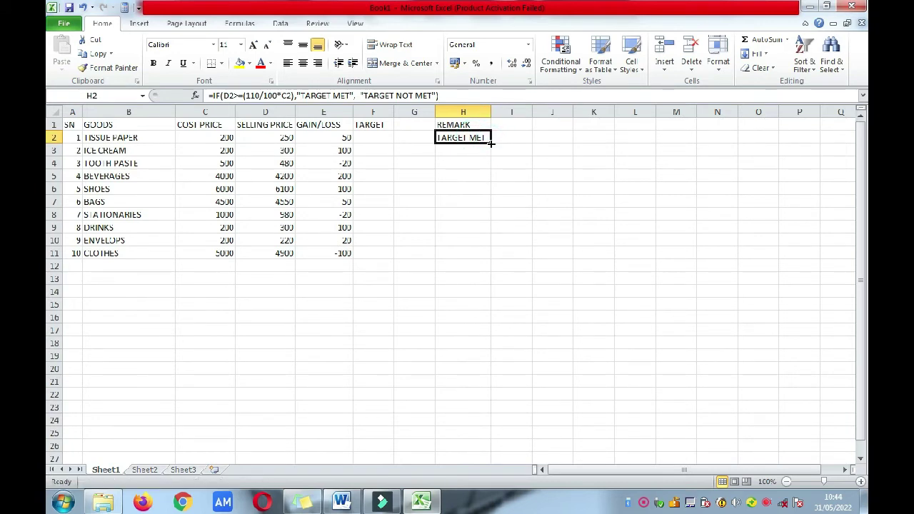
drag(491, 144, 492, 257)
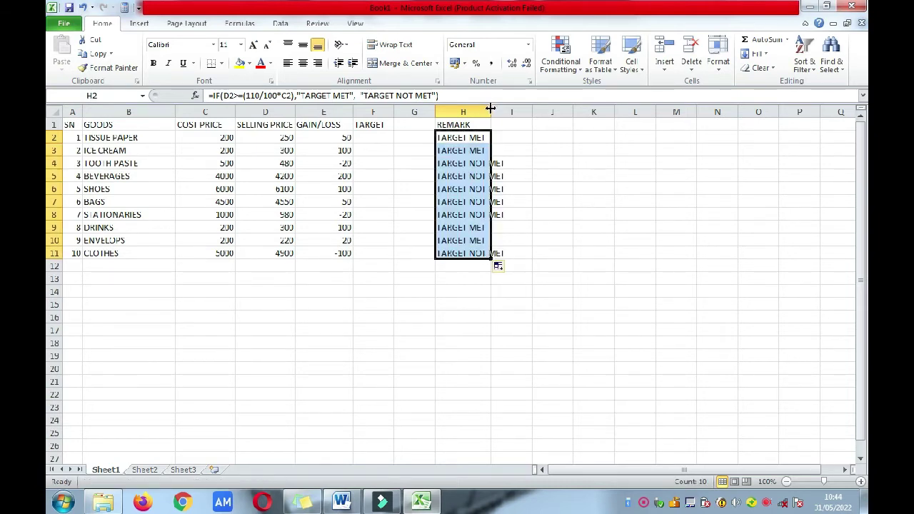
drag(491, 108, 521, 108)
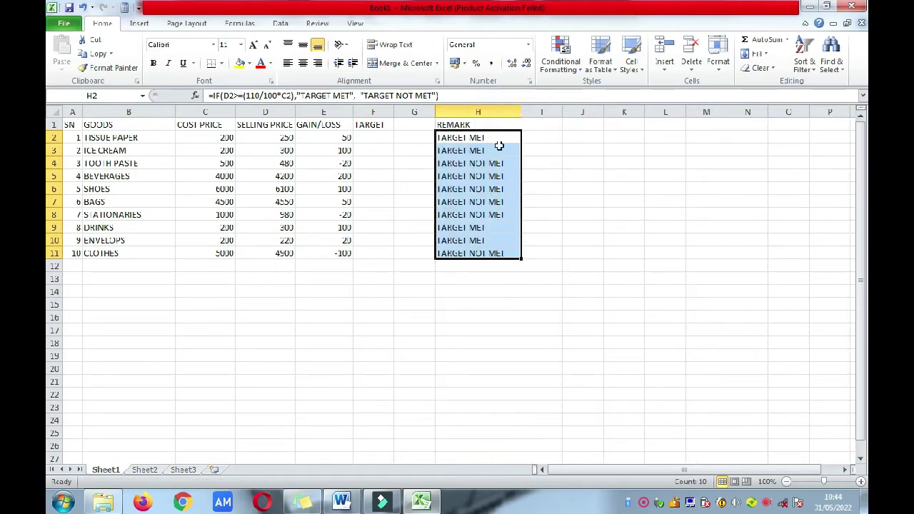
Step: Check the copied REMARK formula in H4 and the selling price in D5
click(494, 138)
click(621, 208)
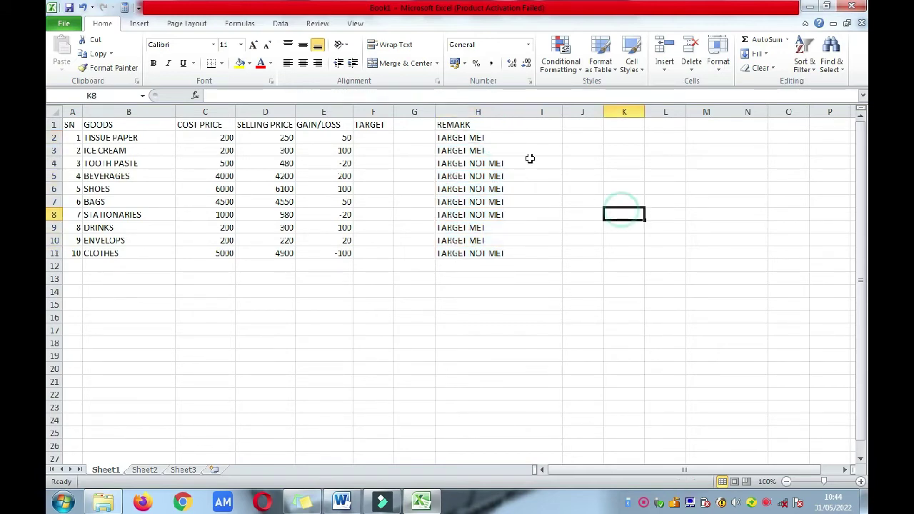
click(504, 165)
click(581, 187)
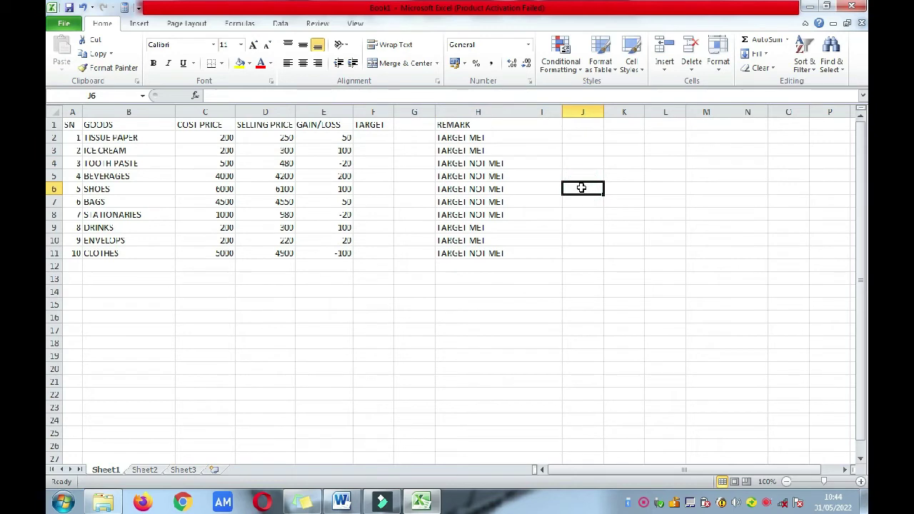
click(492, 165)
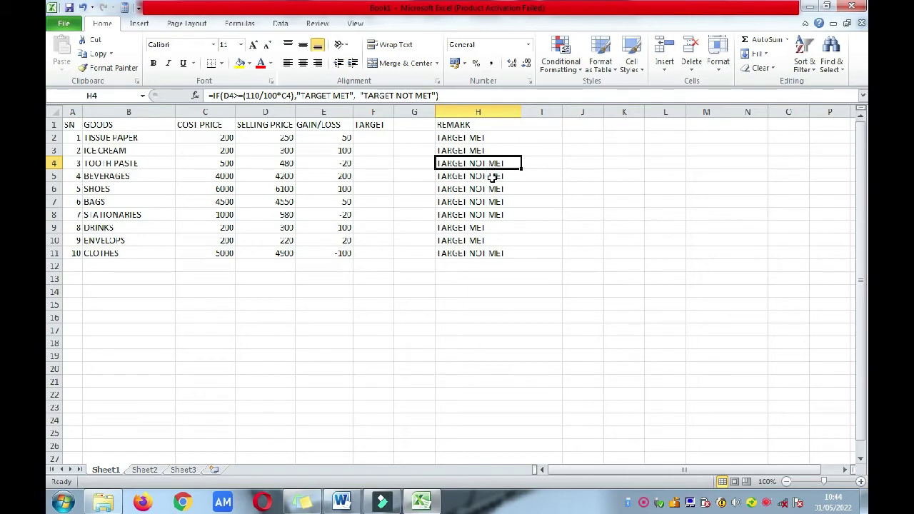
click(277, 177)
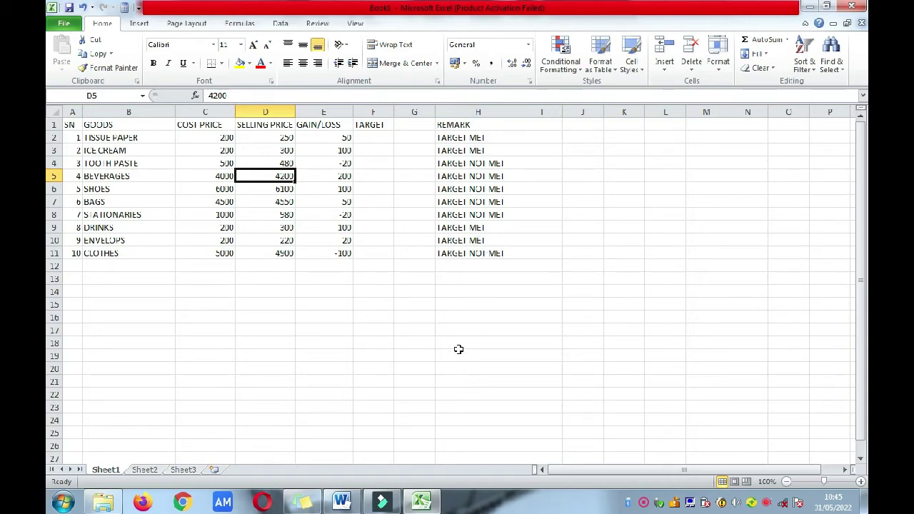
click(342, 499)
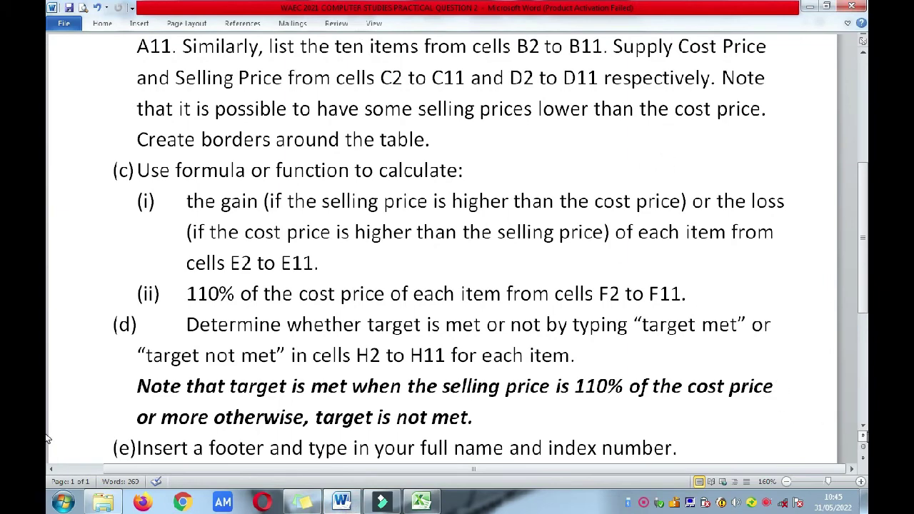
scroll(47, 434, down, 2)
scroll(47, 434, down, 4)
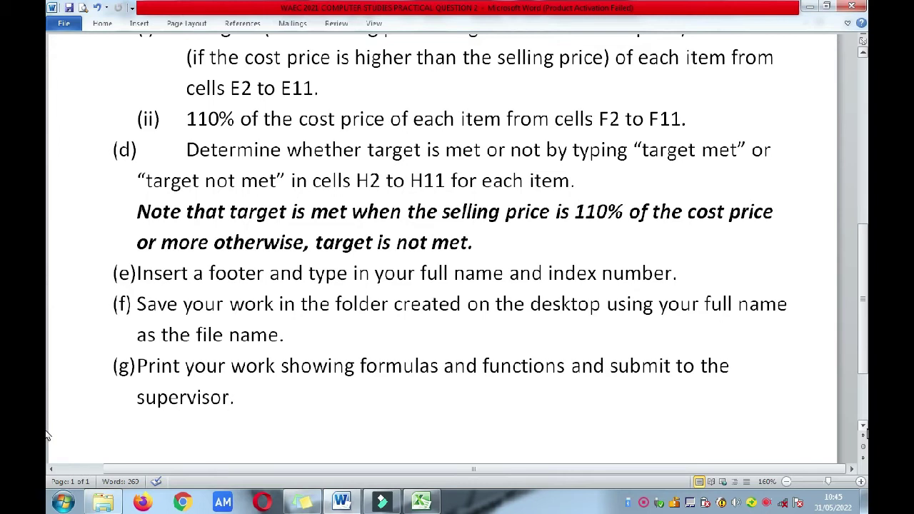
click(421, 503)
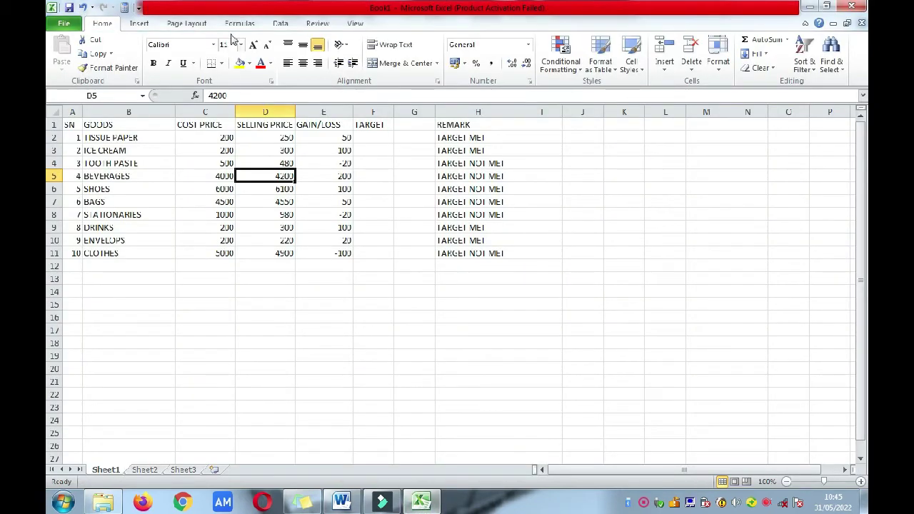
Step: Bring up the View ribbon's workbook view options, passing through Page Layout
click(191, 25)
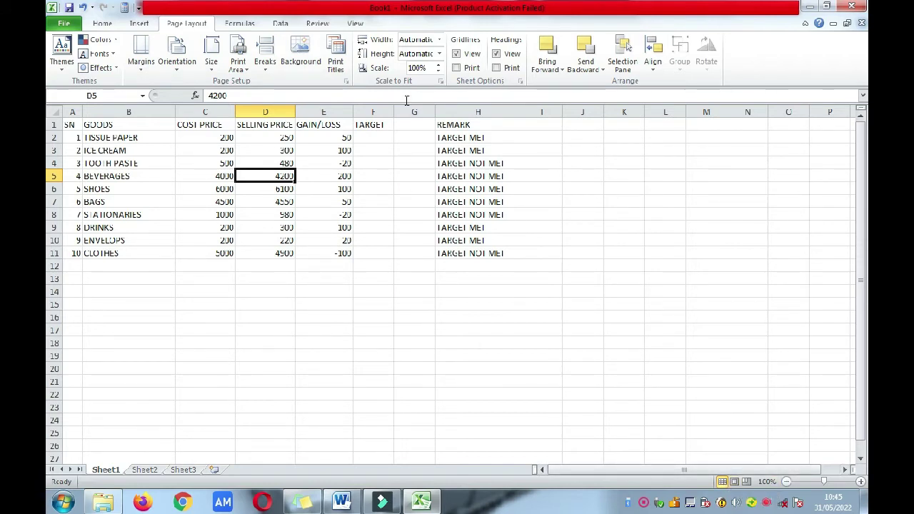
click(355, 23)
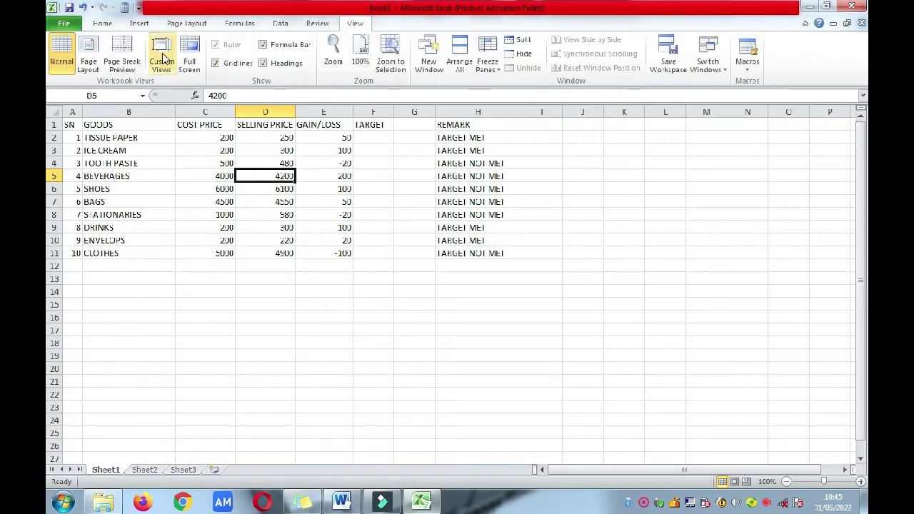
Step: Switch to Page Layout view, narrow column B and hide empty column G so the table fits one page
click(95, 66)
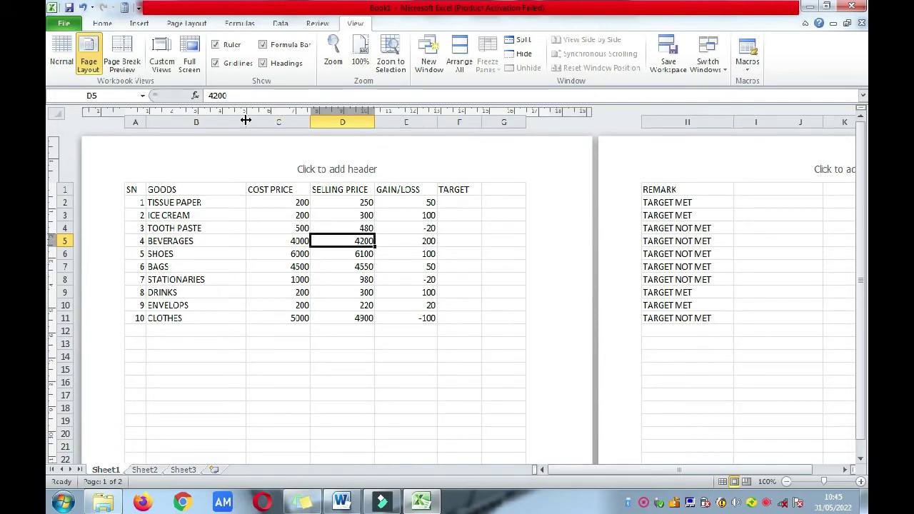
drag(246, 120, 217, 118)
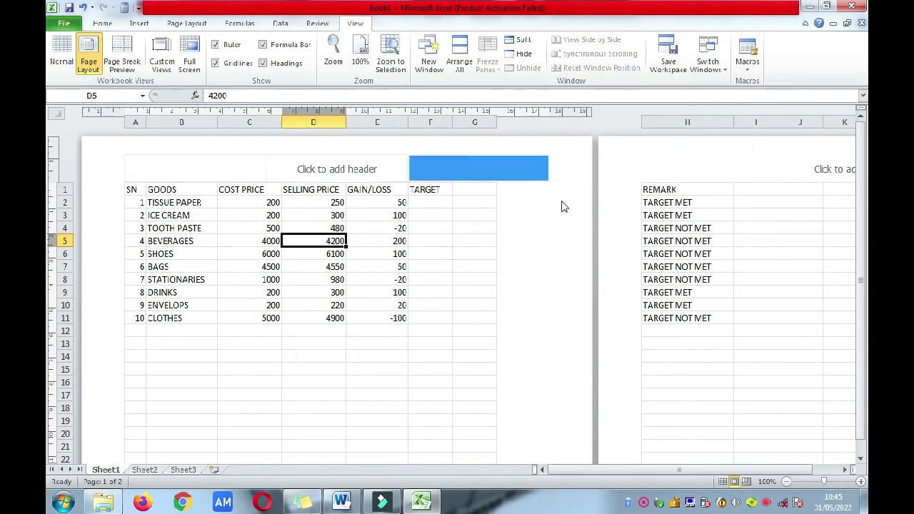
right_click(484, 122)
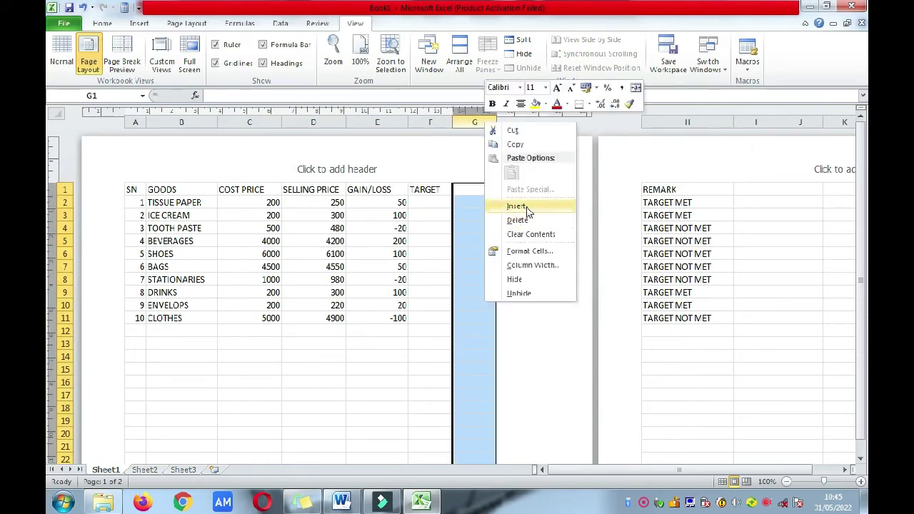
click(523, 278)
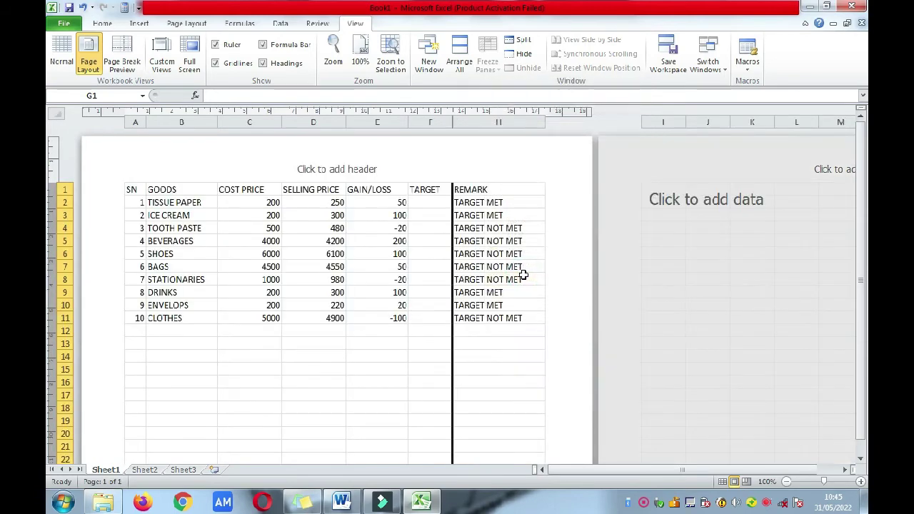
click(429, 332)
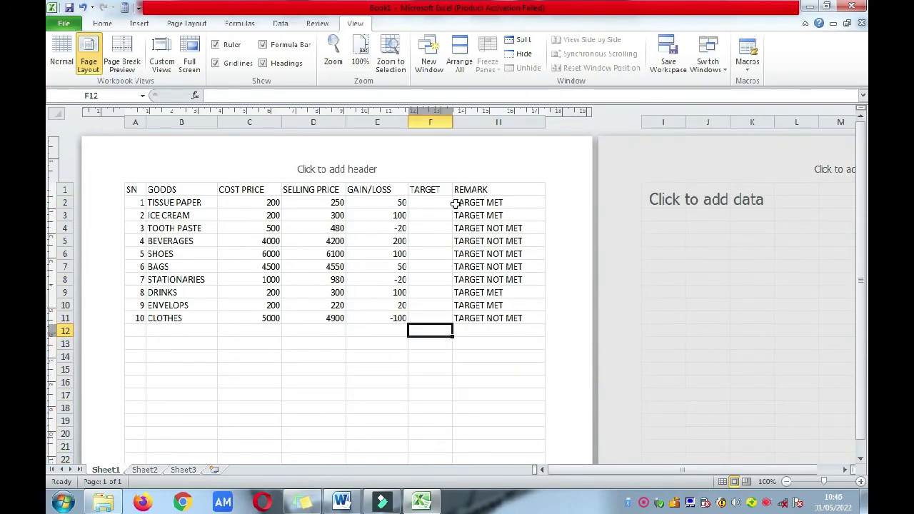
click(180, 24)
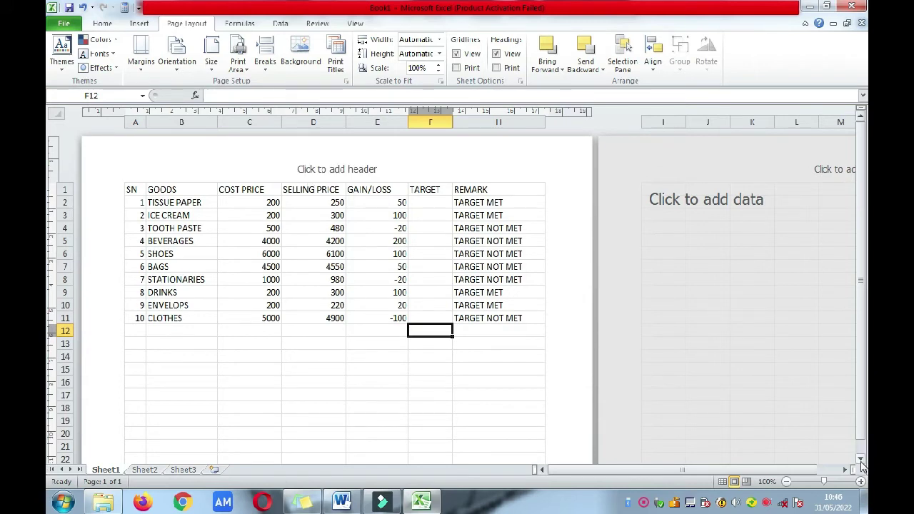
Step: Put the student's full name and, on a second line, their ID number in the centre footer
scroll(861, 466, down, 7)
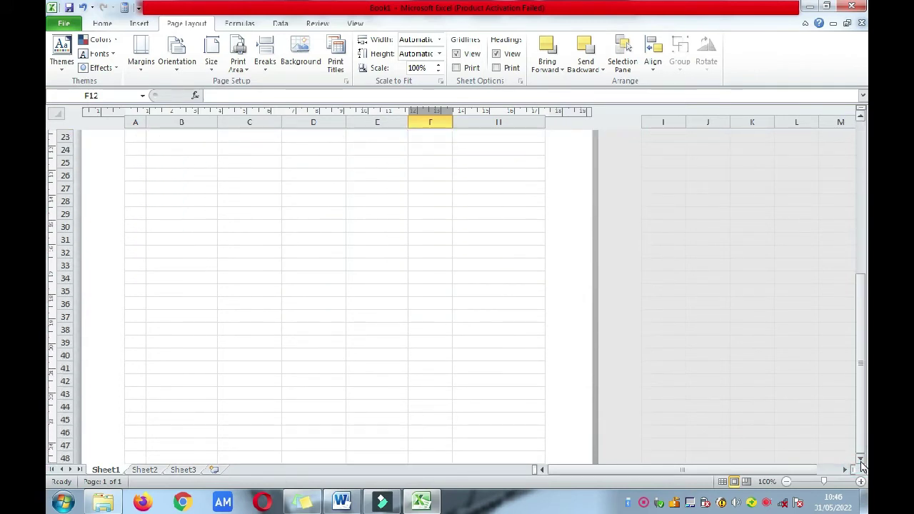
scroll(861, 465, down, 4)
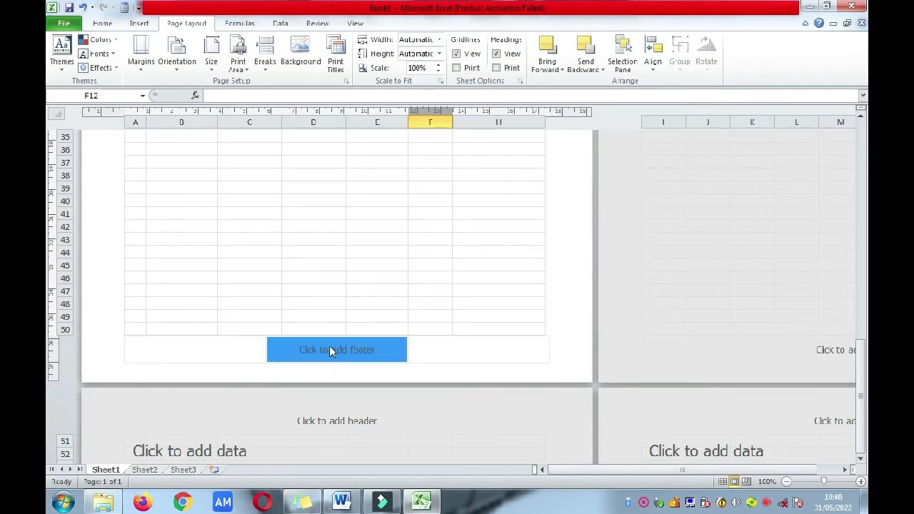
click(328, 349)
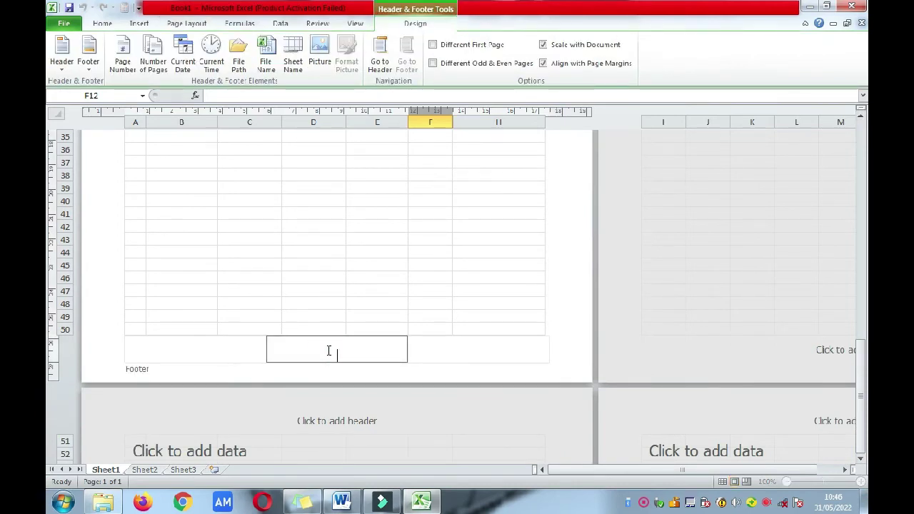
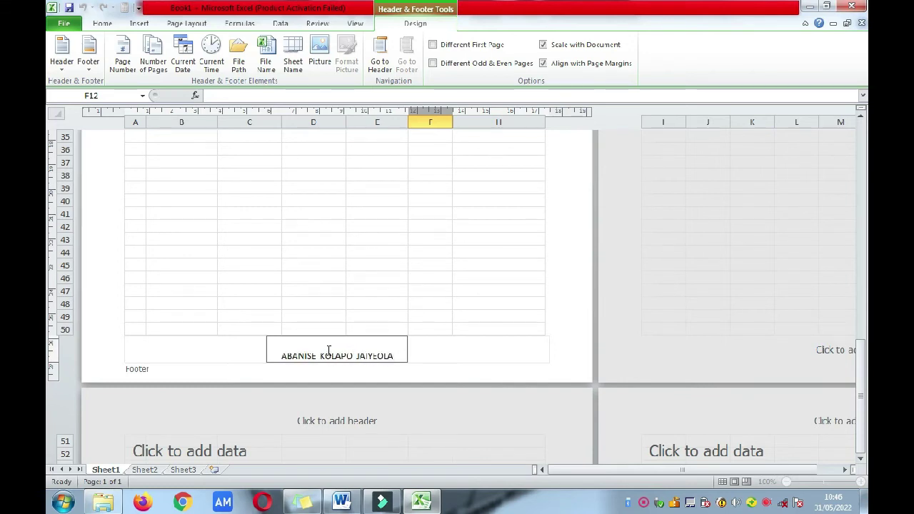
key(Return)
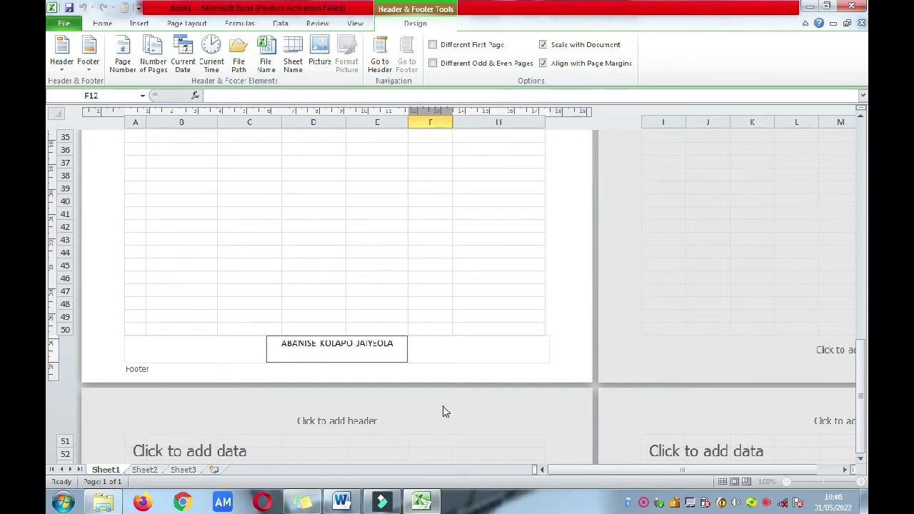
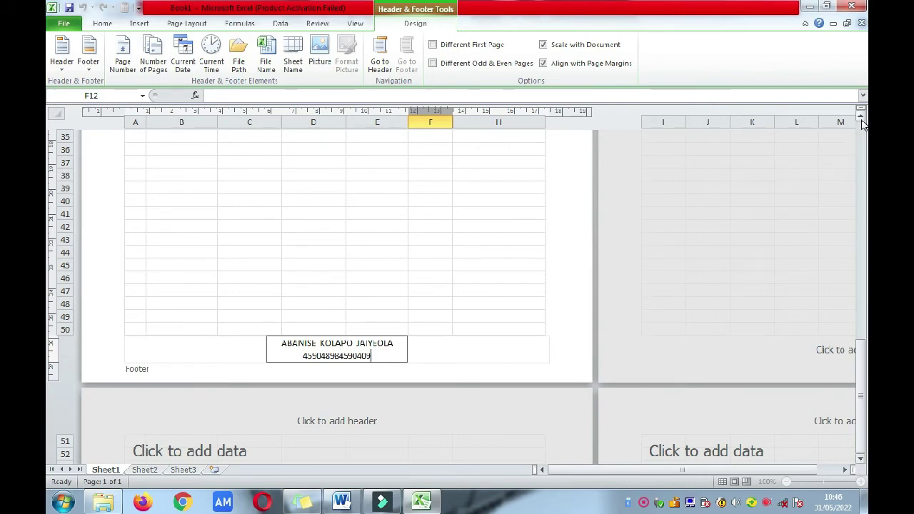
scroll(862, 124, up, 7)
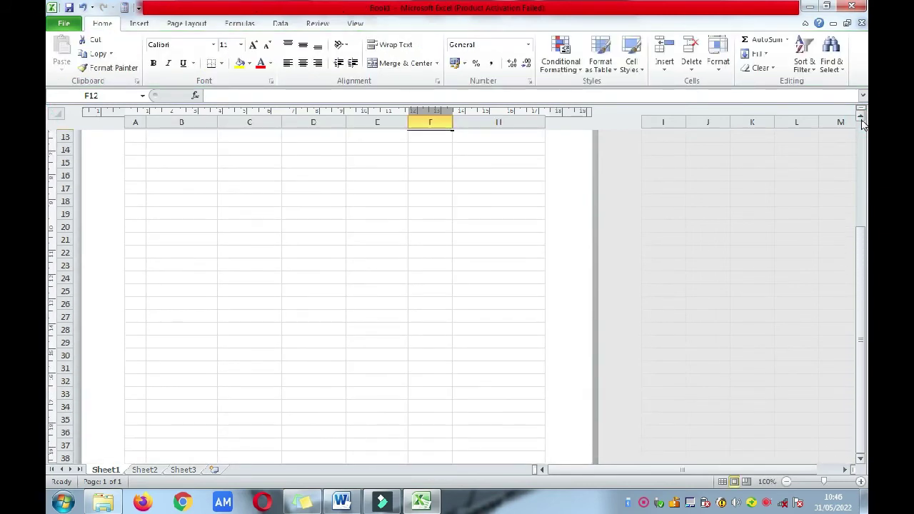
scroll(862, 124, up, 5)
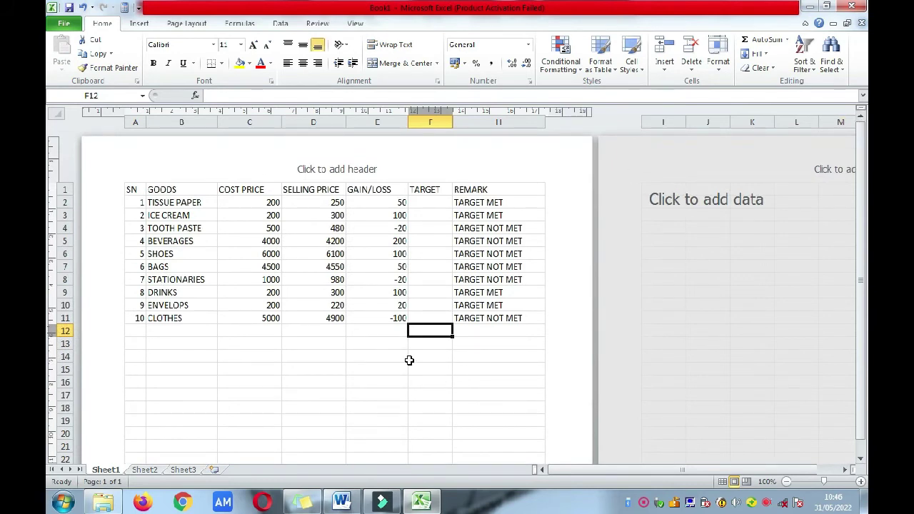
click(389, 368)
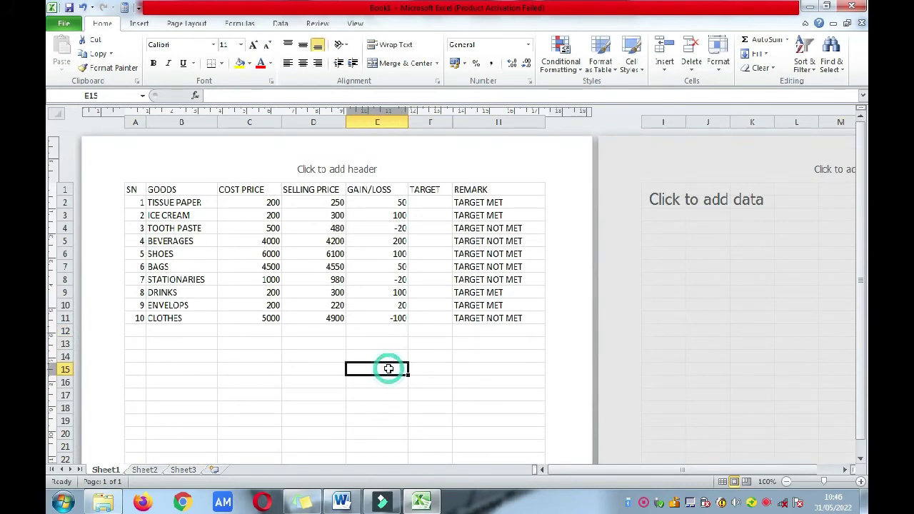
click(443, 203)
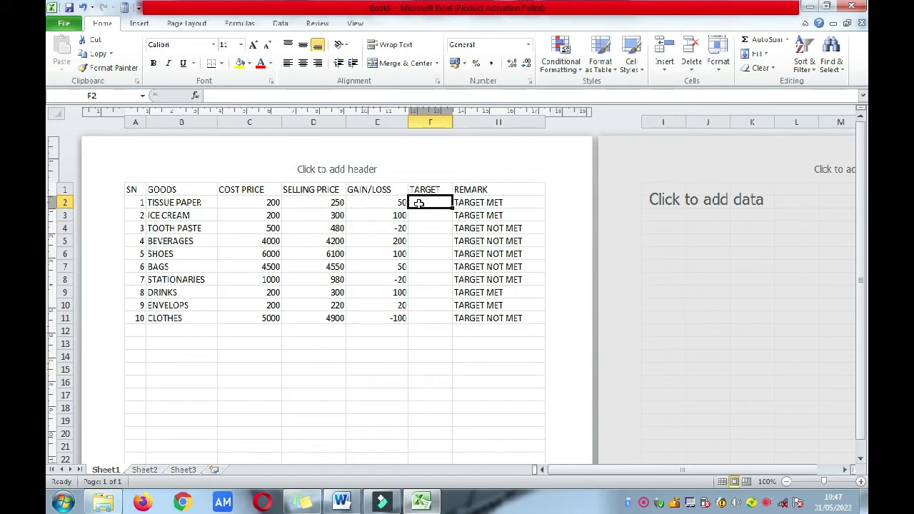
Step: Enter =110/100*C2 in F2 and fill it down through F11
text(=)
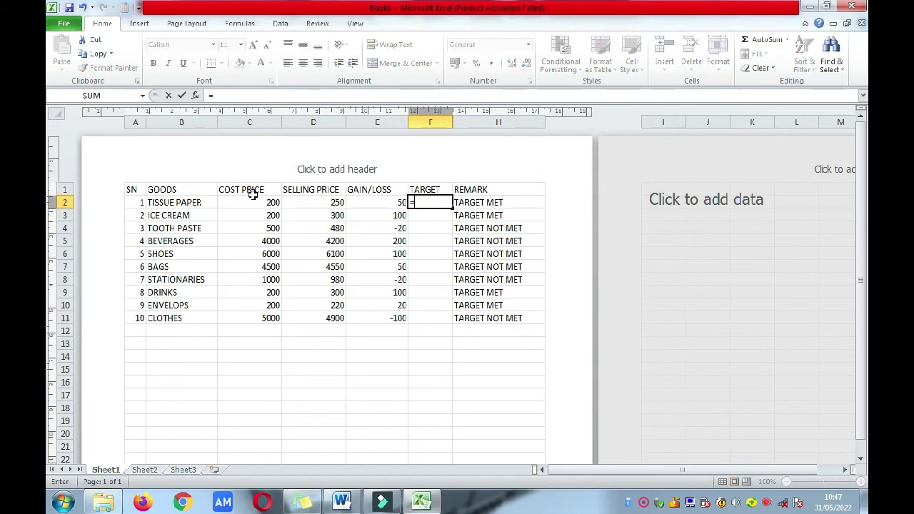
text(10)
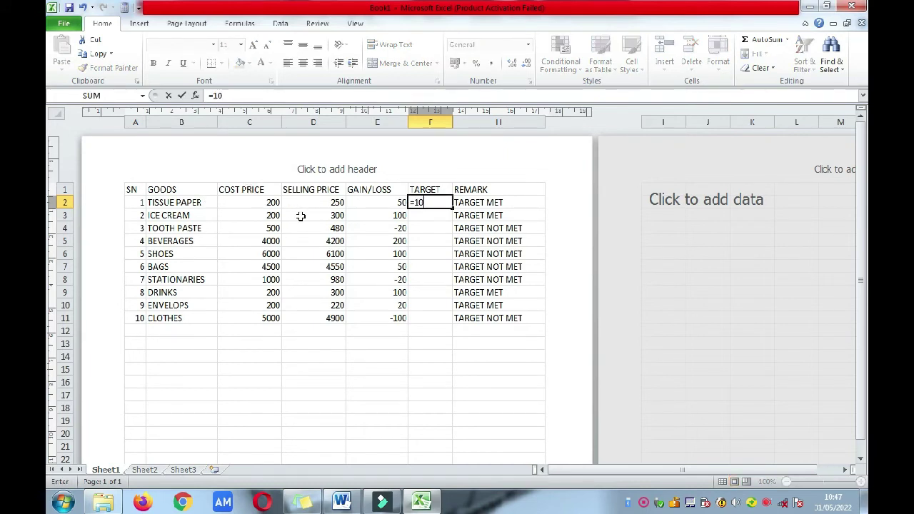
key(BackSpace)
text(10/100*)
click(232, 203)
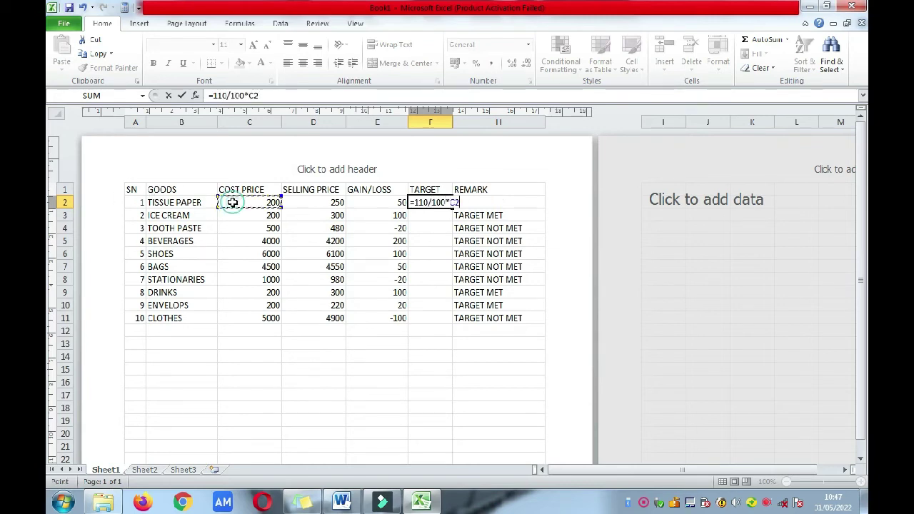
key(Return)
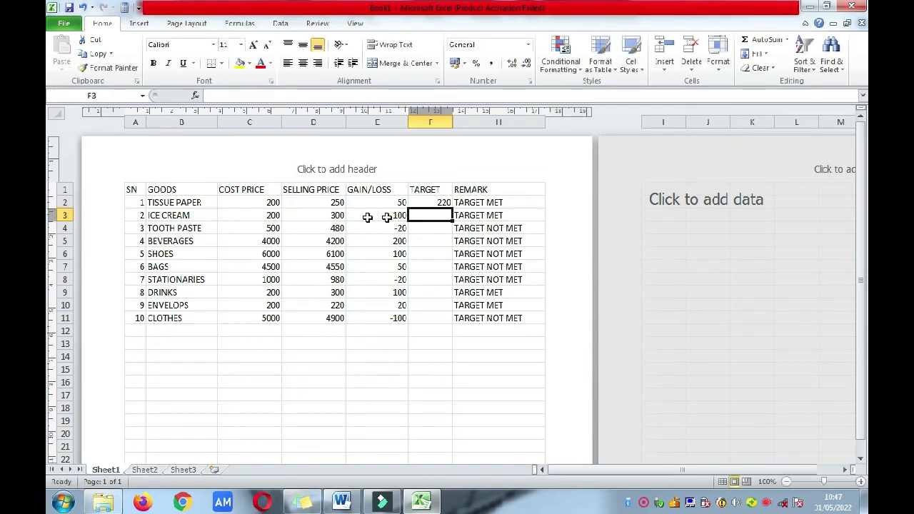
click(439, 202)
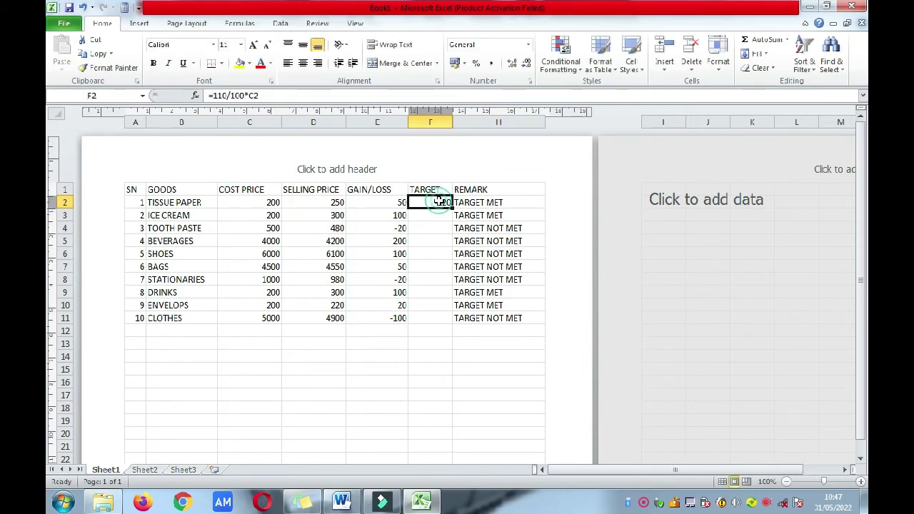
drag(452, 209, 451, 325)
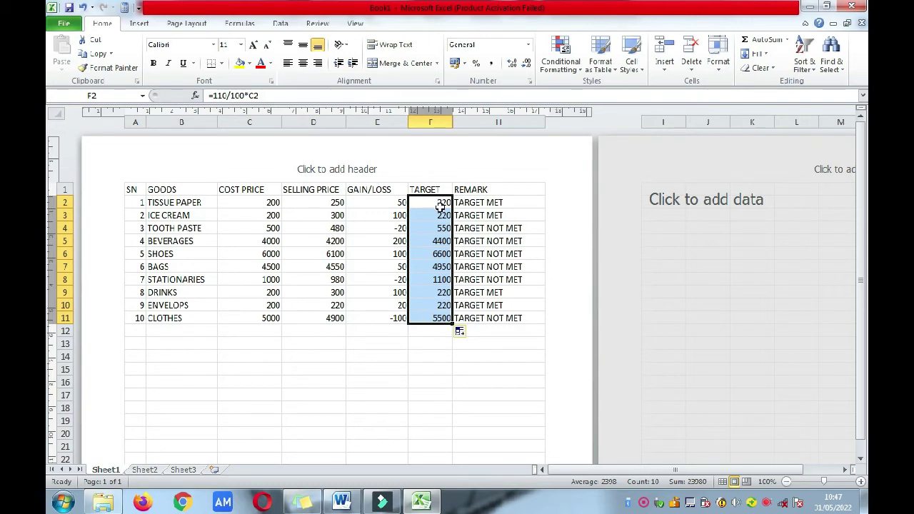
Step: Compare the existing REMARK formula in H2 with the TARGET formula in F2
click(489, 202)
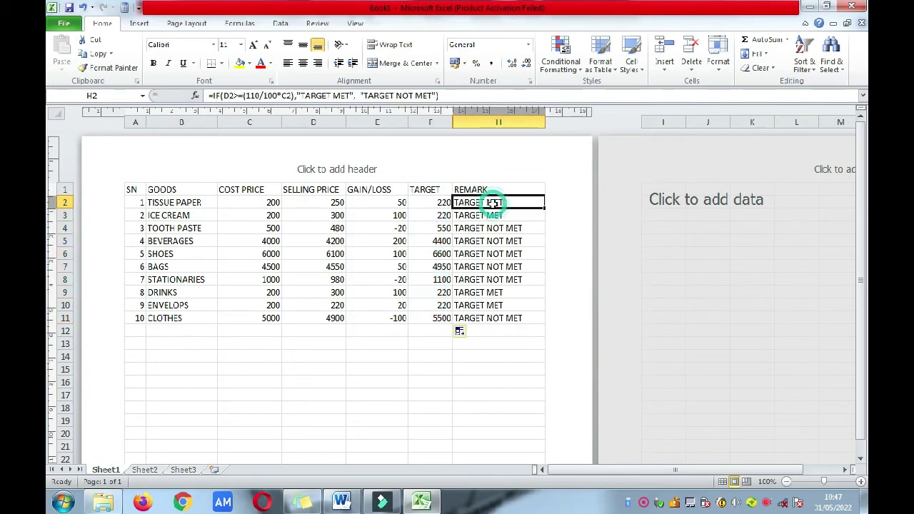
click(428, 205)
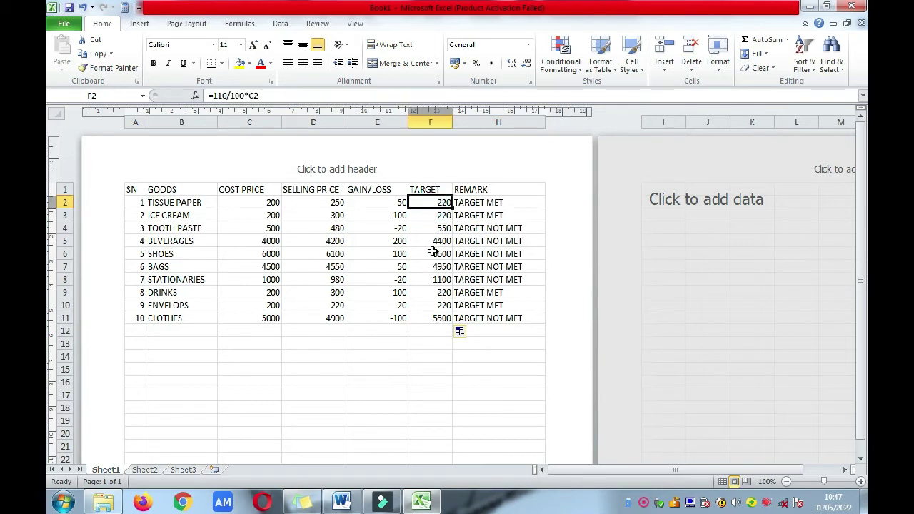
click(496, 202)
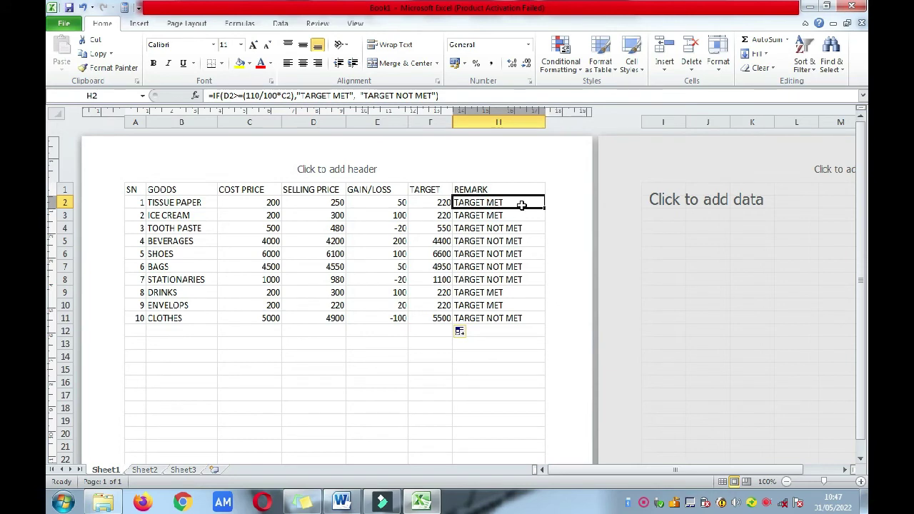
Step: Enter =IF(D2>=F2,"TARGET MET","TARGET NOT MET") in H2
text(=)
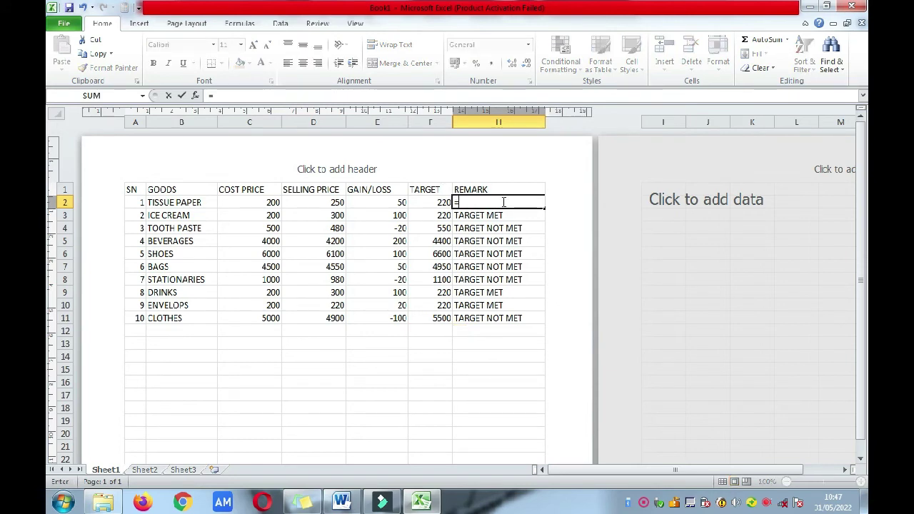
text(IF()
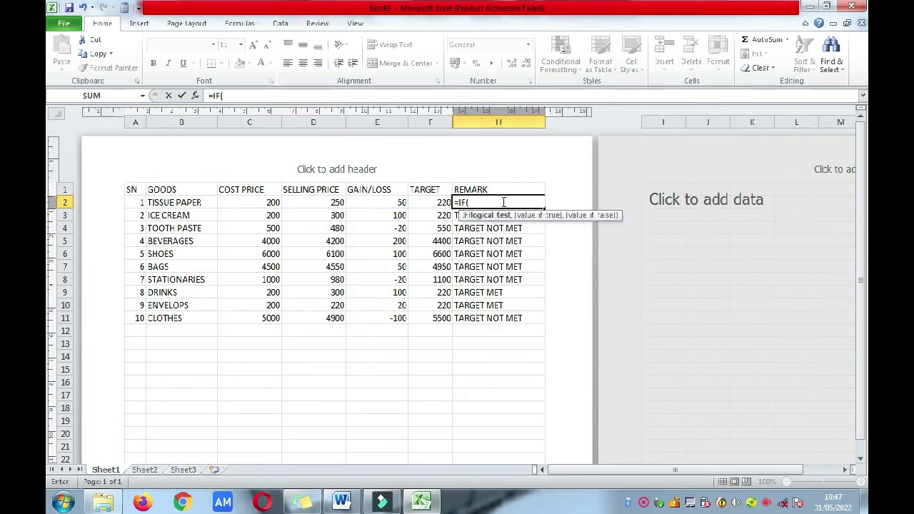
click(330, 203)
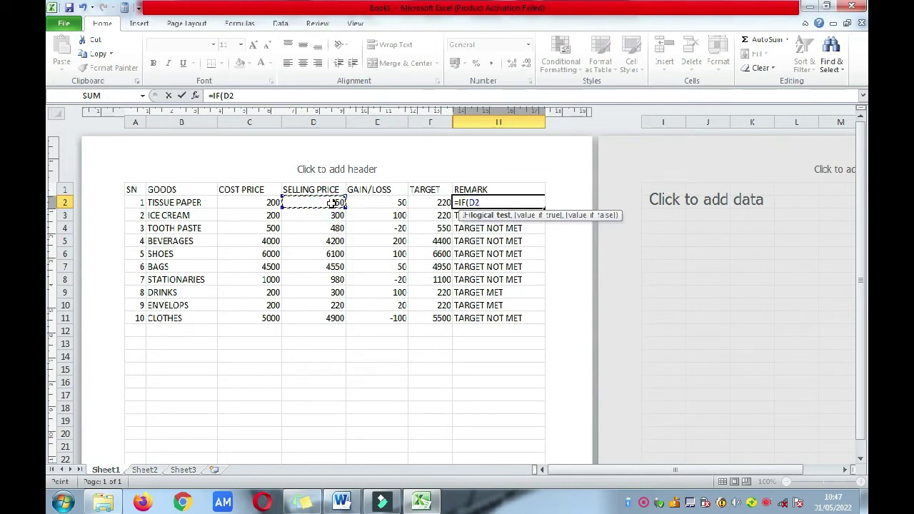
text(<)
text(>=)
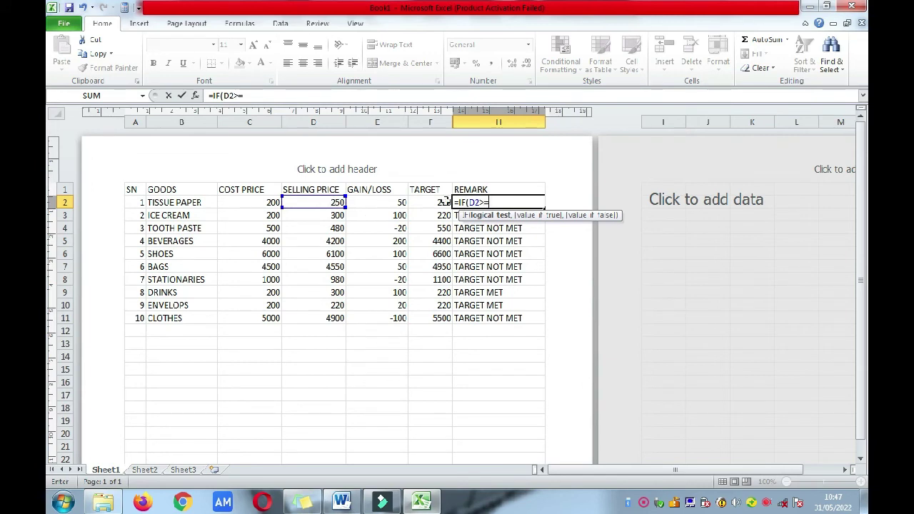
click(442, 202)
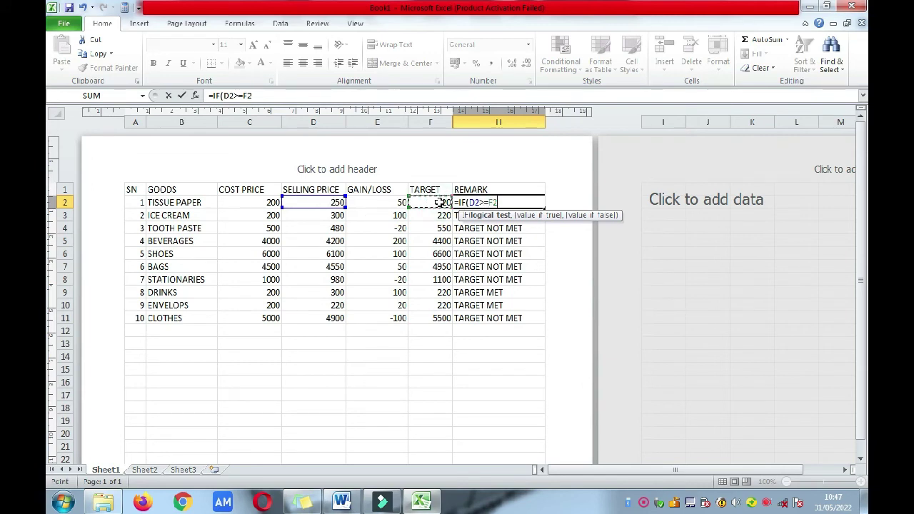
text(,)
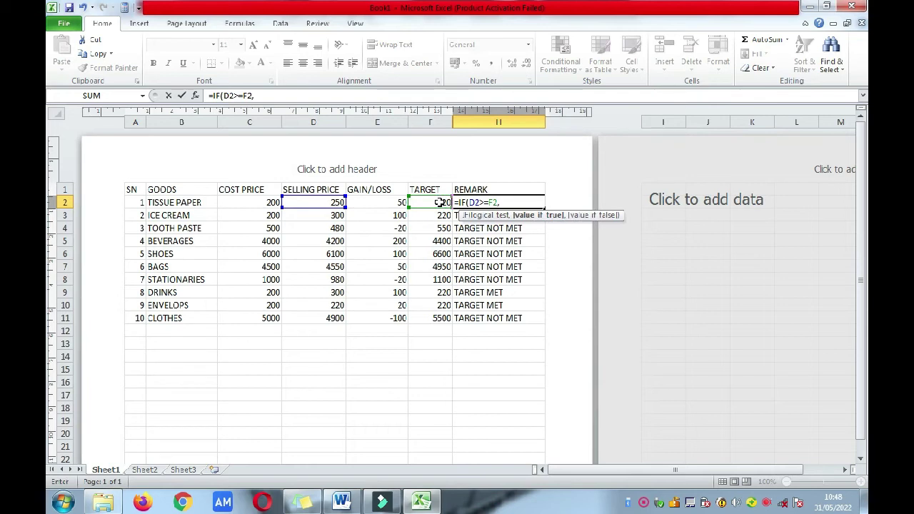
text("TARGET MET",)
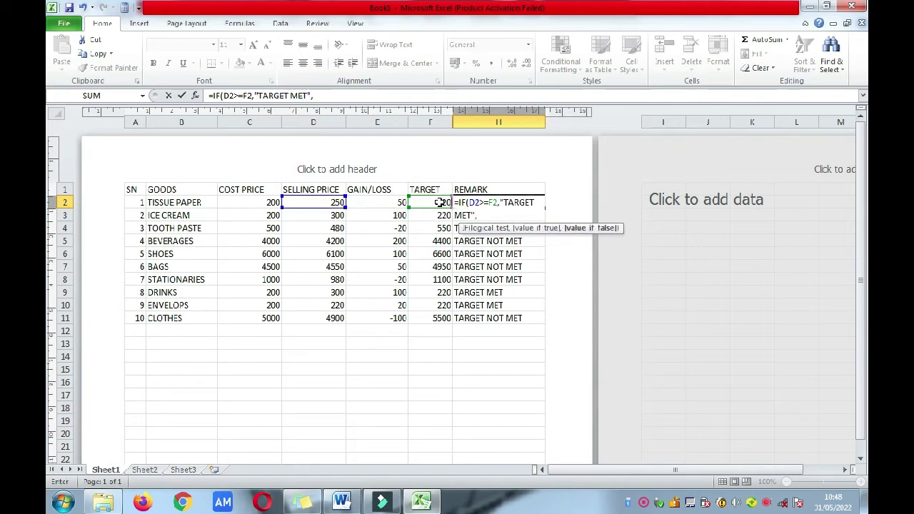
text( "TARGET NOT ME)
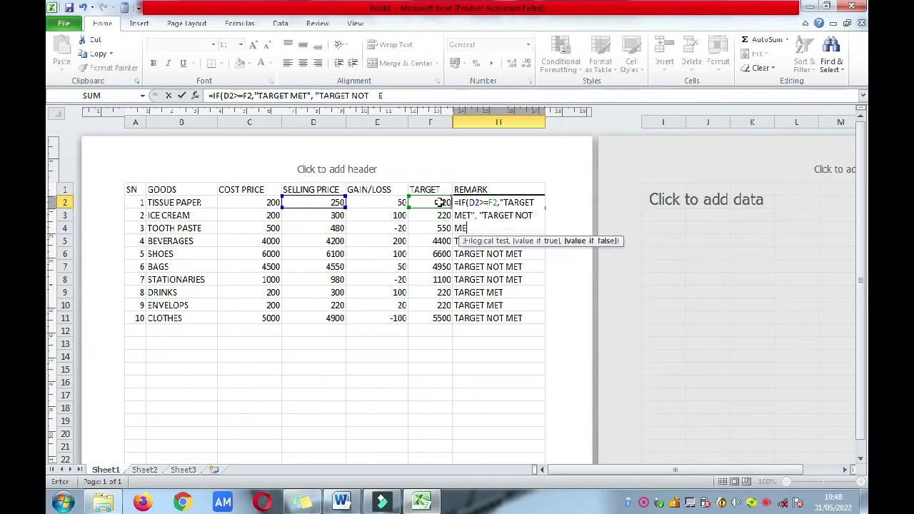
text(T"))
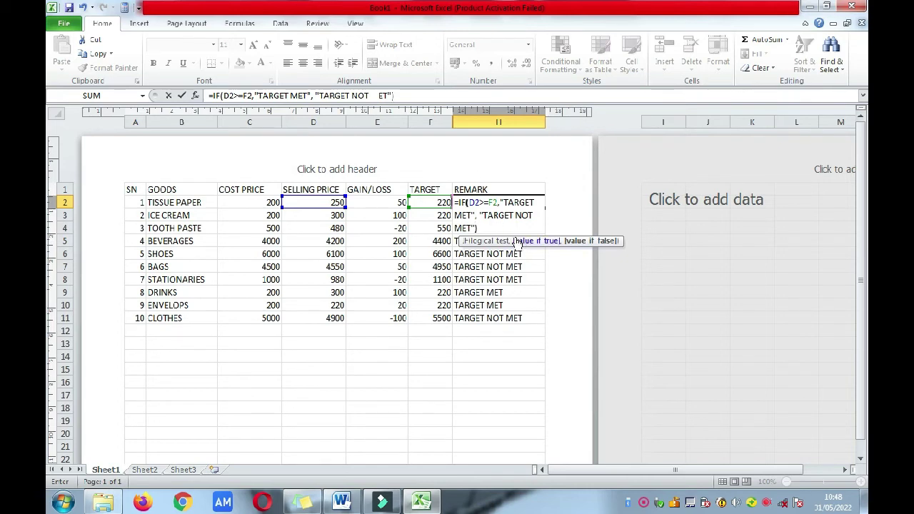
key(Return)
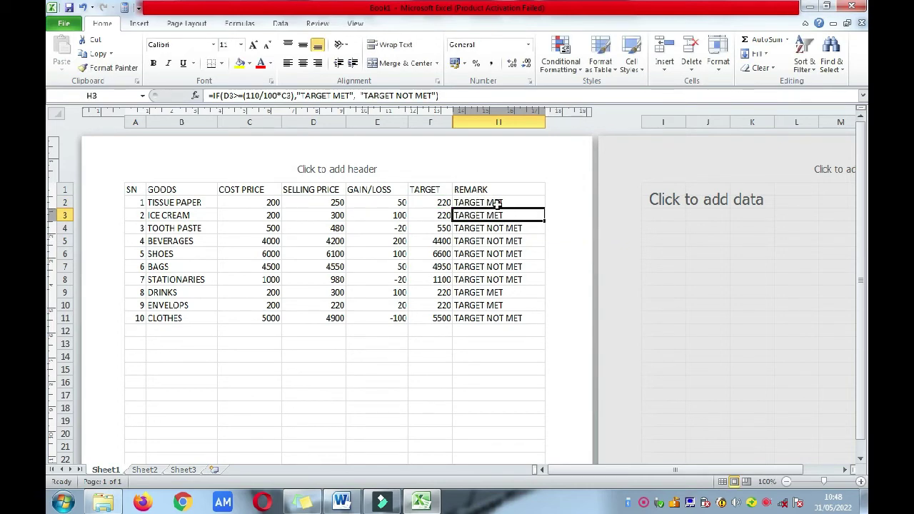
Step: Check H2 against F2, then copy the REMARK formula down through H11
click(496, 203)
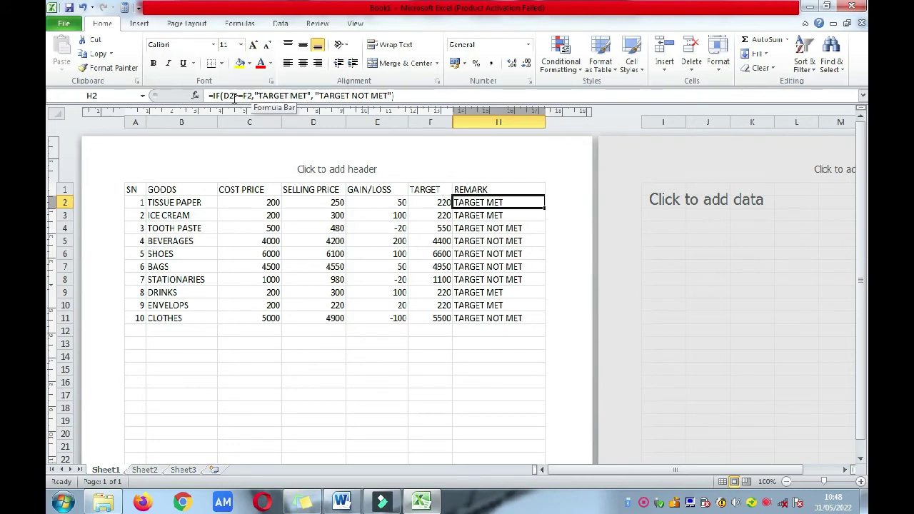
click(427, 202)
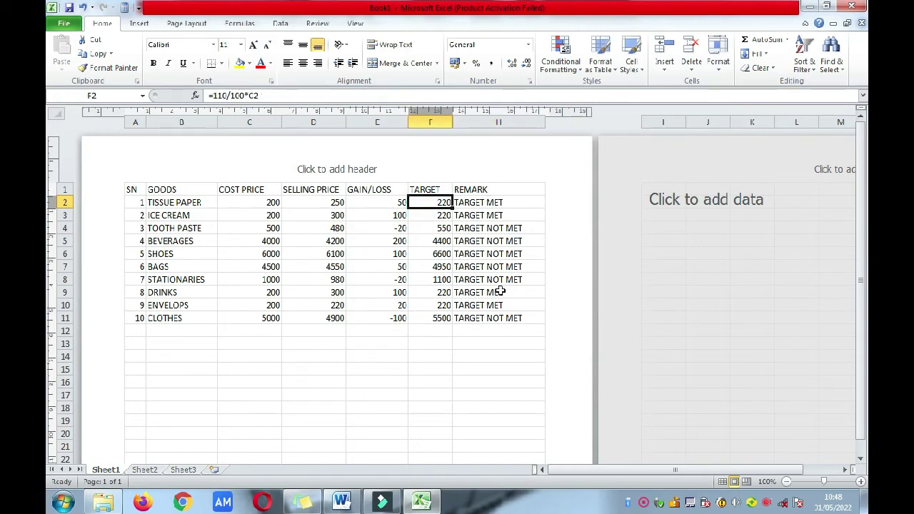
click(501, 202)
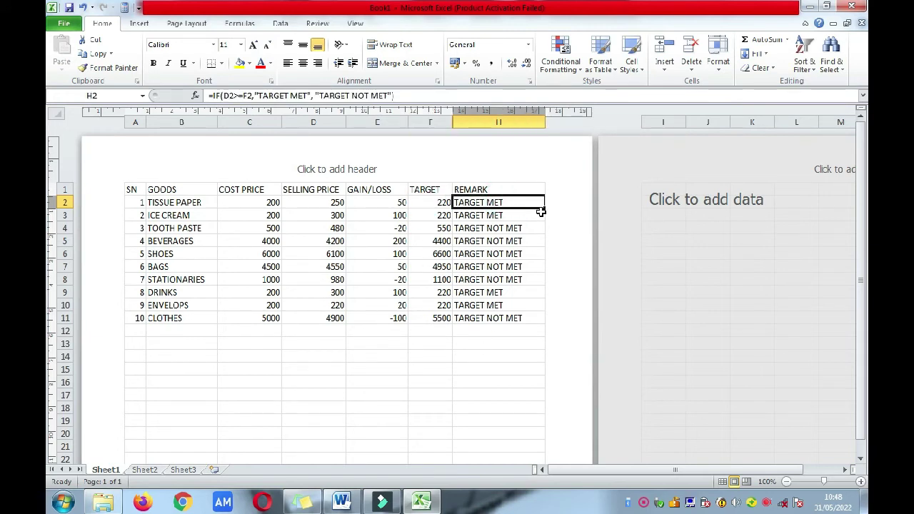
drag(544, 210, 544, 326)
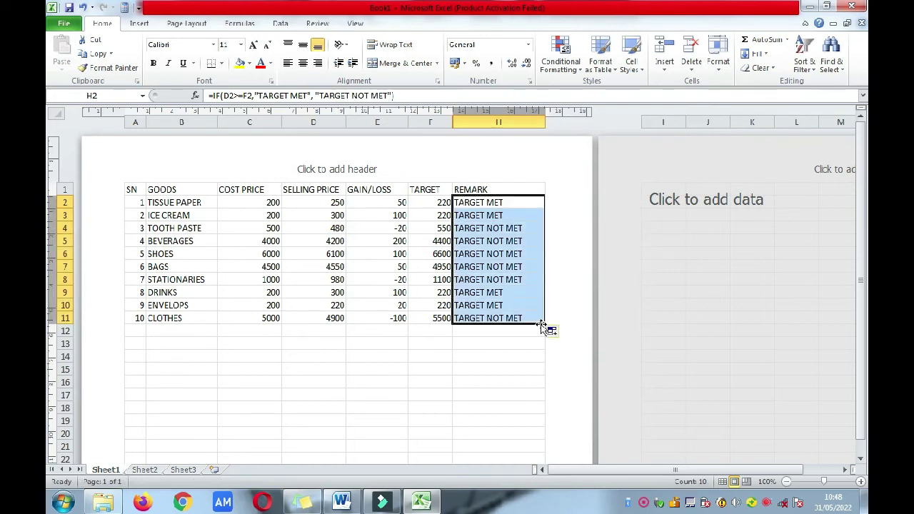
Step: Finish the REMARK fill down to H11, reread the question in Word, then return to Excel
click(400, 343)
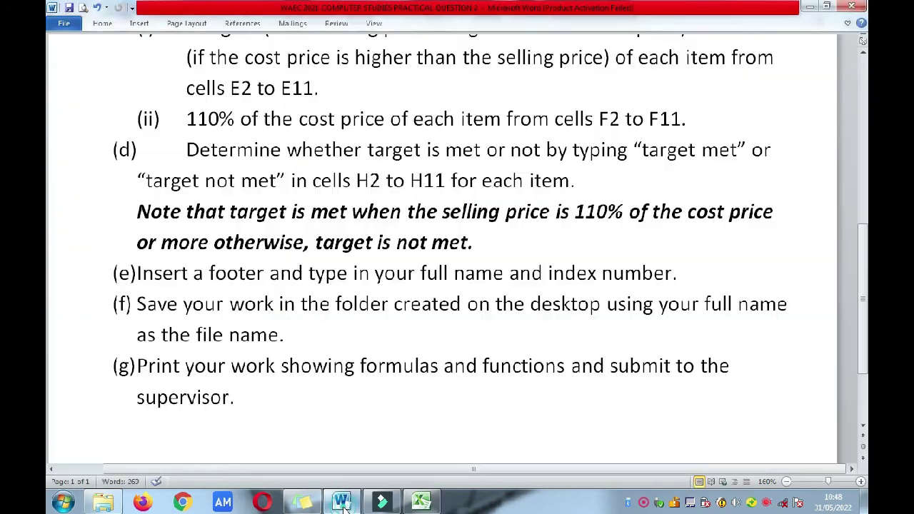
click(342, 503)
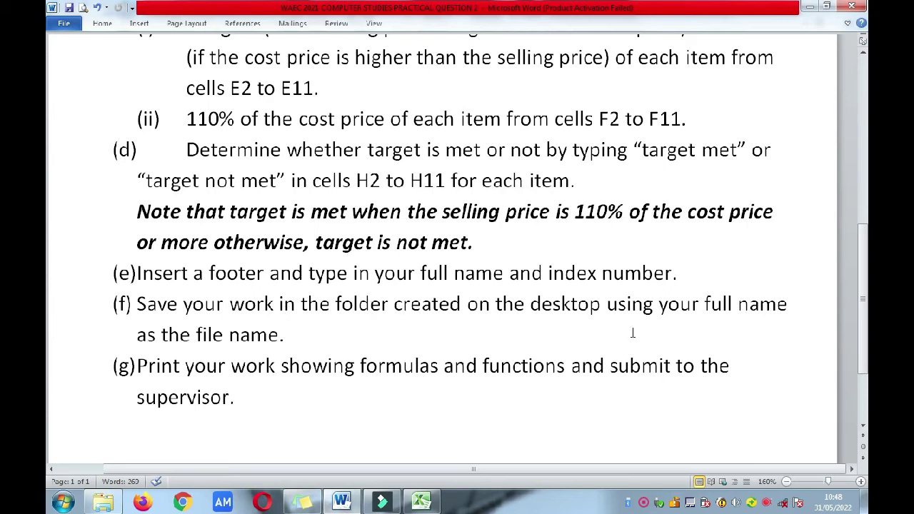
click(421, 502)
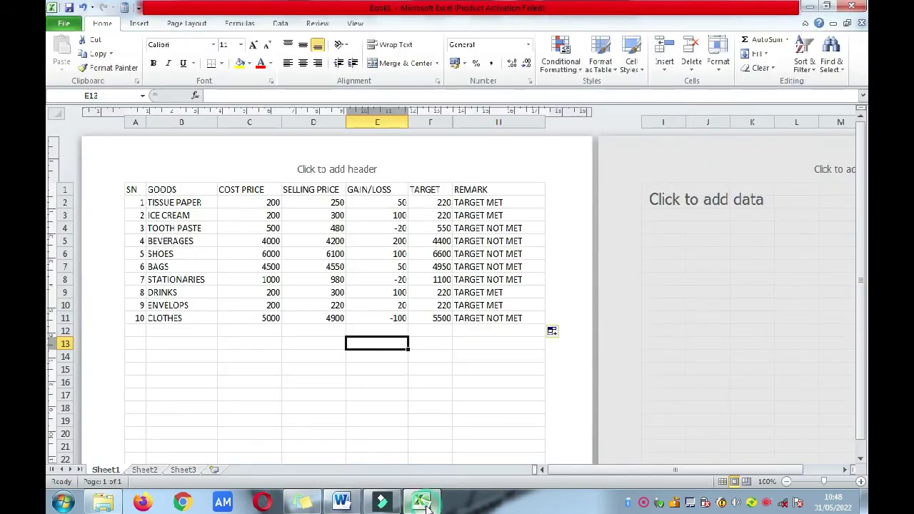
click(67, 25)
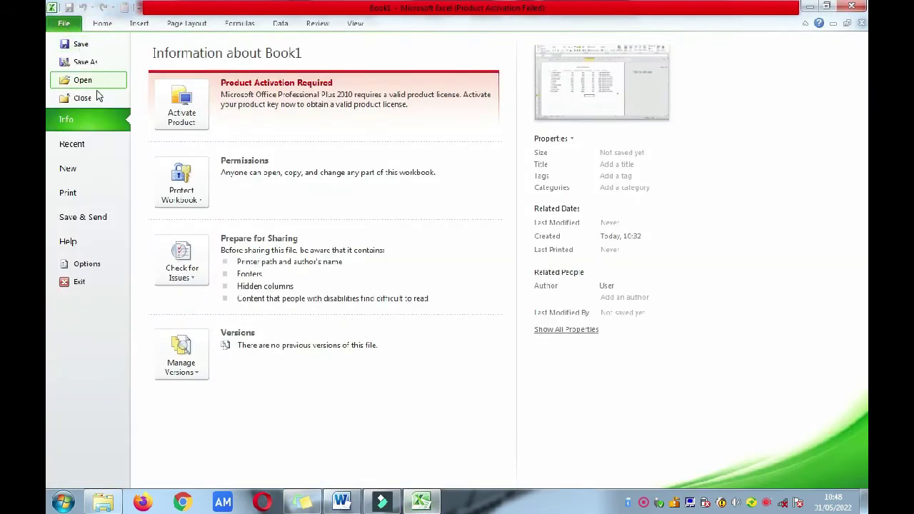
key(Escape)
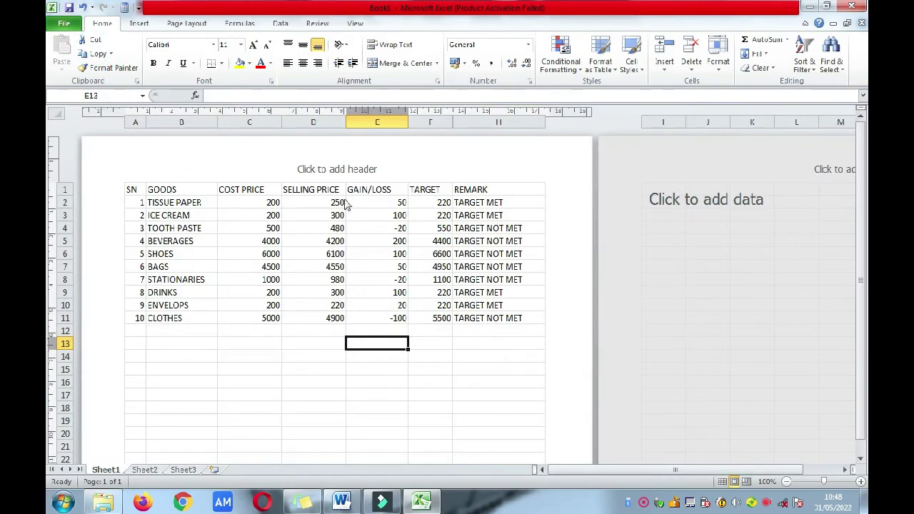
Step: Choose Desktop as the save location and enter the student's full name as the file name
key(ctrl+s)
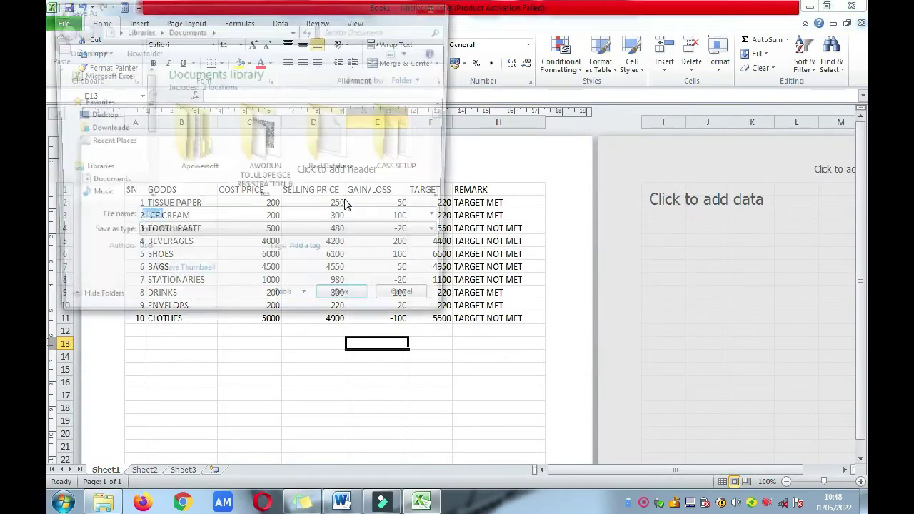
click(104, 116)
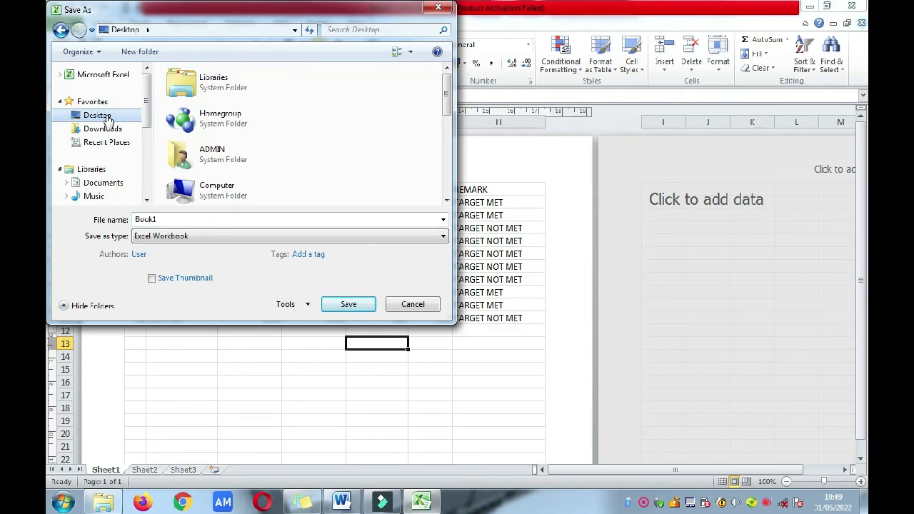
click(232, 220)
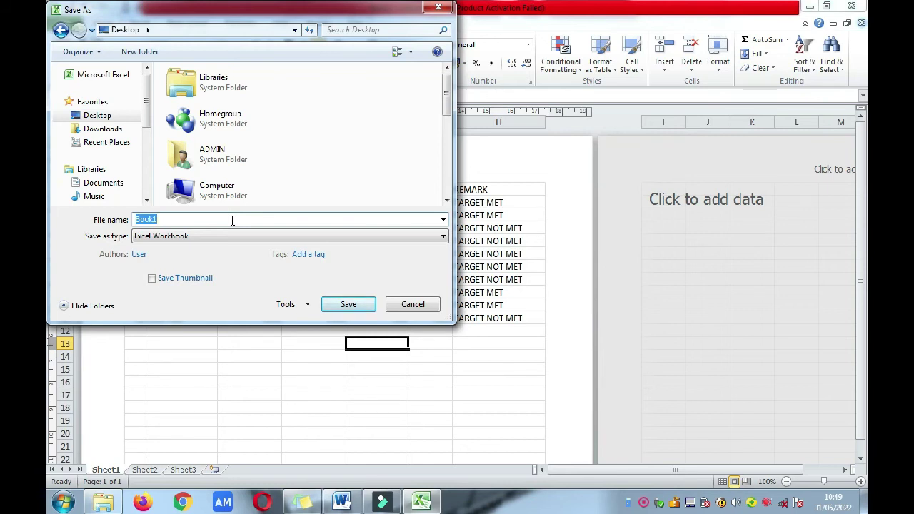
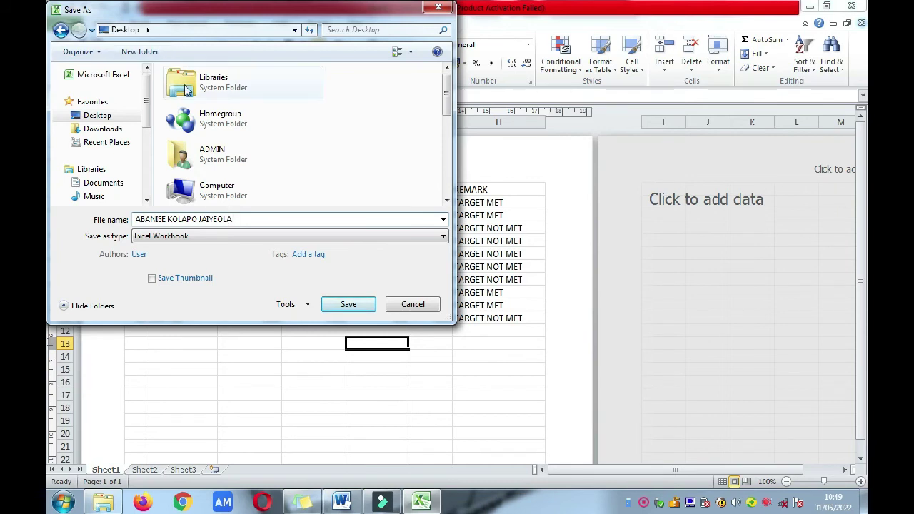
Step: Create a new desktop folder named after the student and save the workbook
click(140, 54)
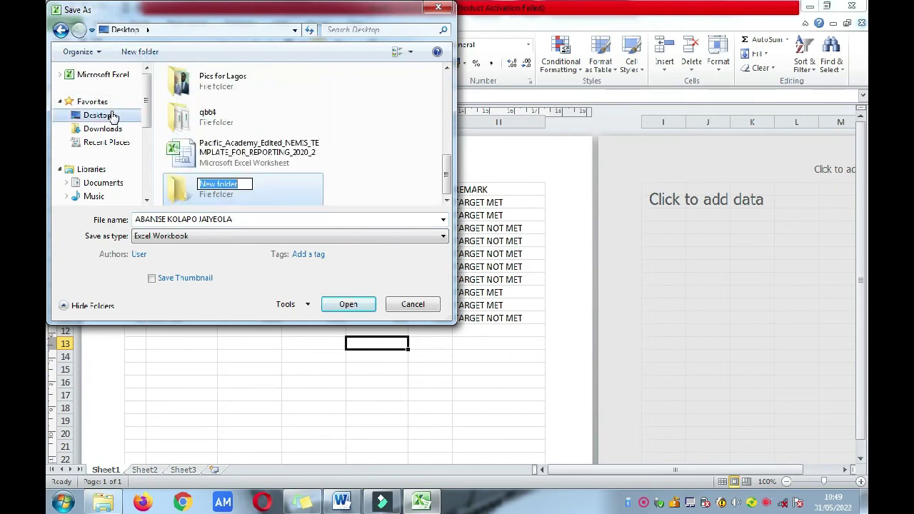
text(WAF)
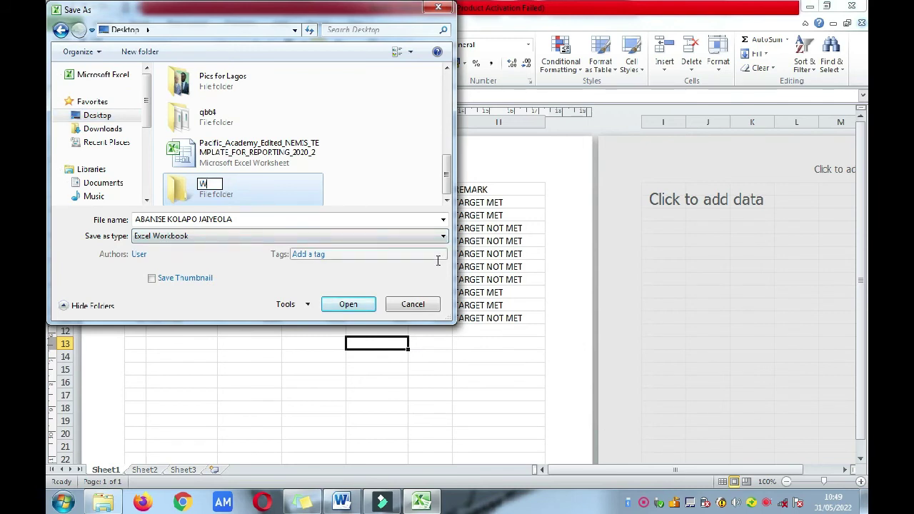
key(BackSpace)
key(BackSpace)
key(BackSpace)
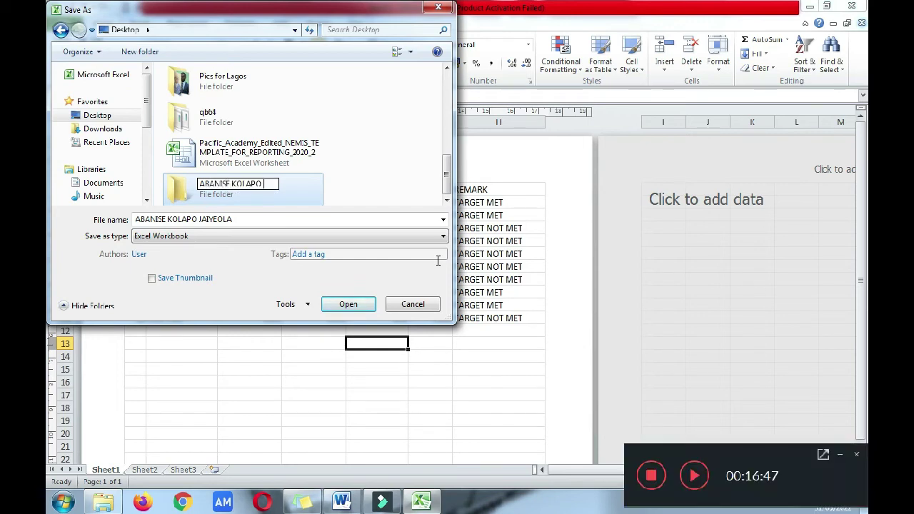
key(Return)
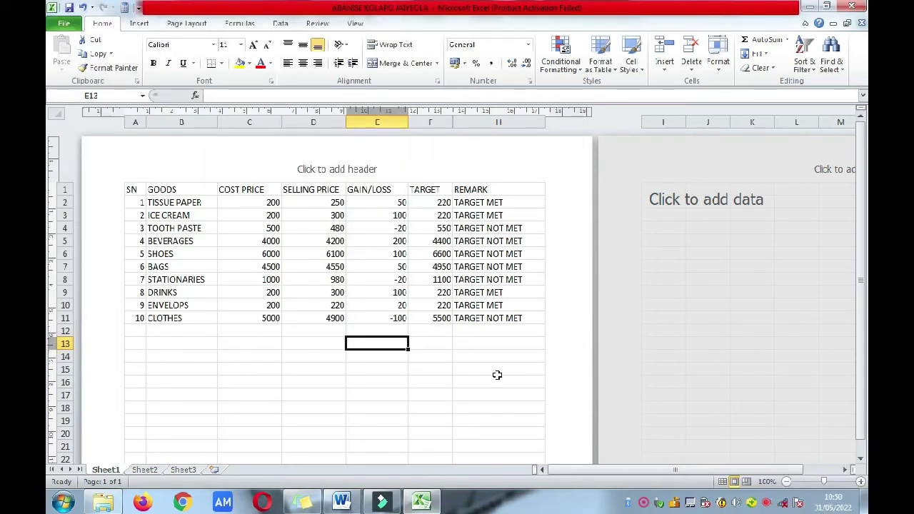
mouse_move(414, 499)
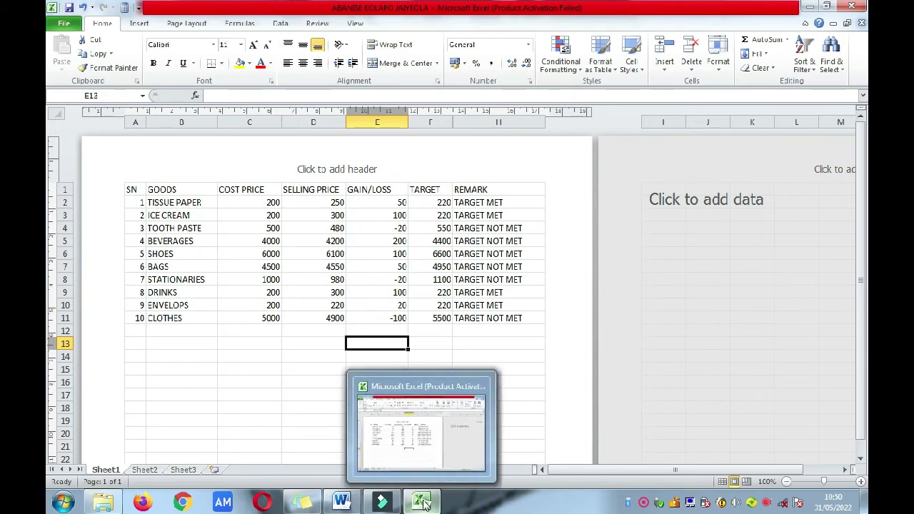
click(341, 502)
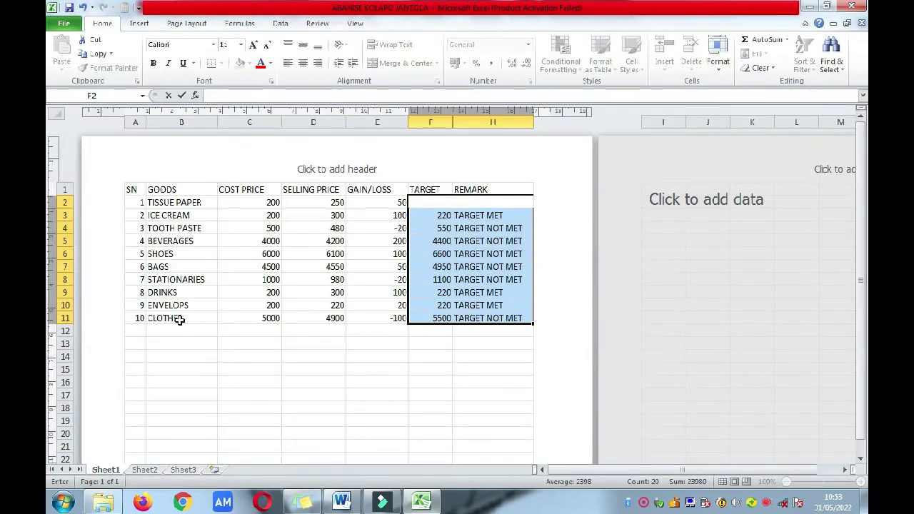
click(252, 405)
key(ctrl+z)
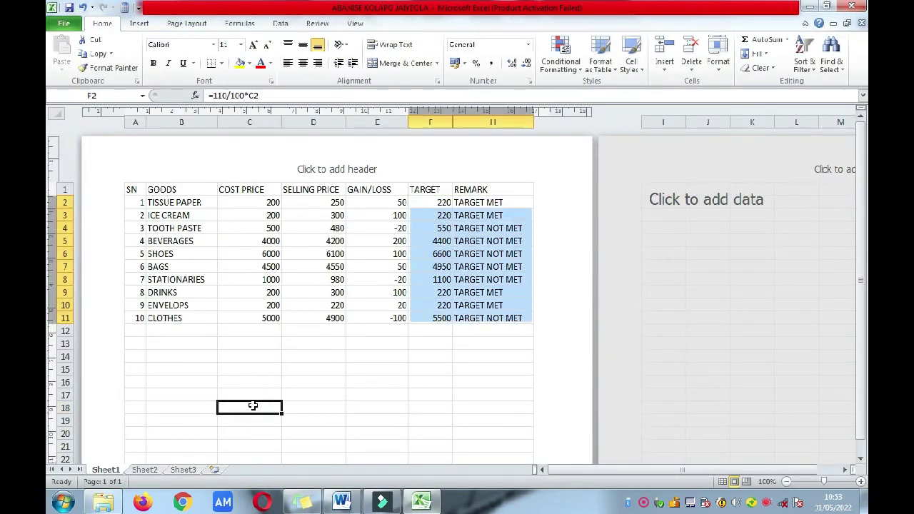
click(268, 377)
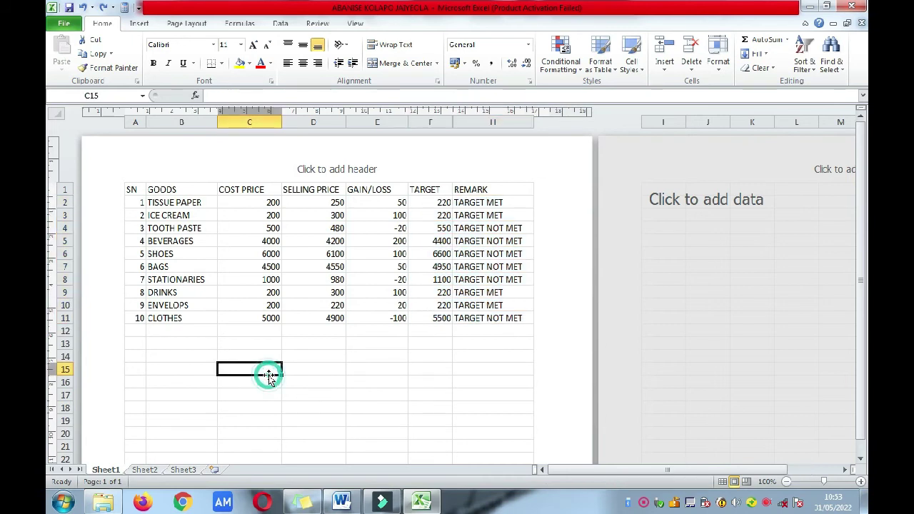
Step: Add notes: TARGET = 110/100*CELL REFERENCE and REMARK = IF(CELL REFERENCE >=TARGET, "TARGET MET", "TARGET NOT MET")
click(202, 344)
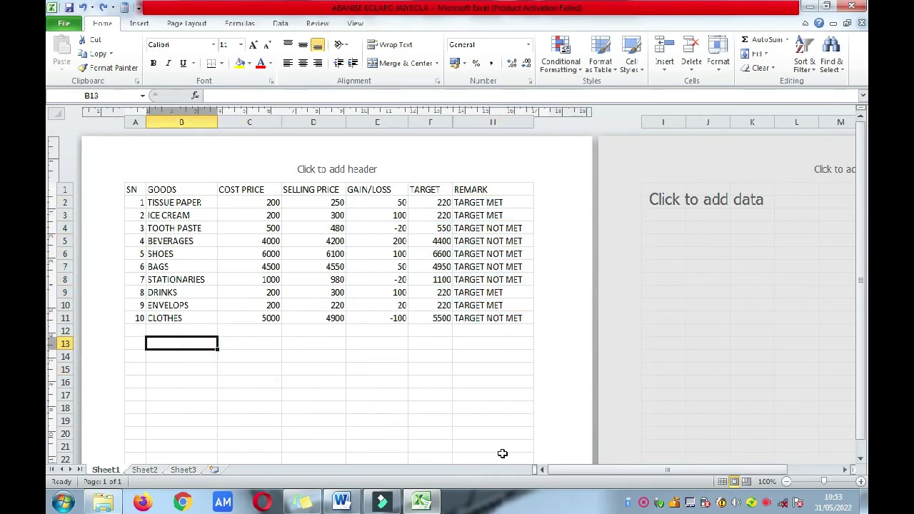
text(TAR)
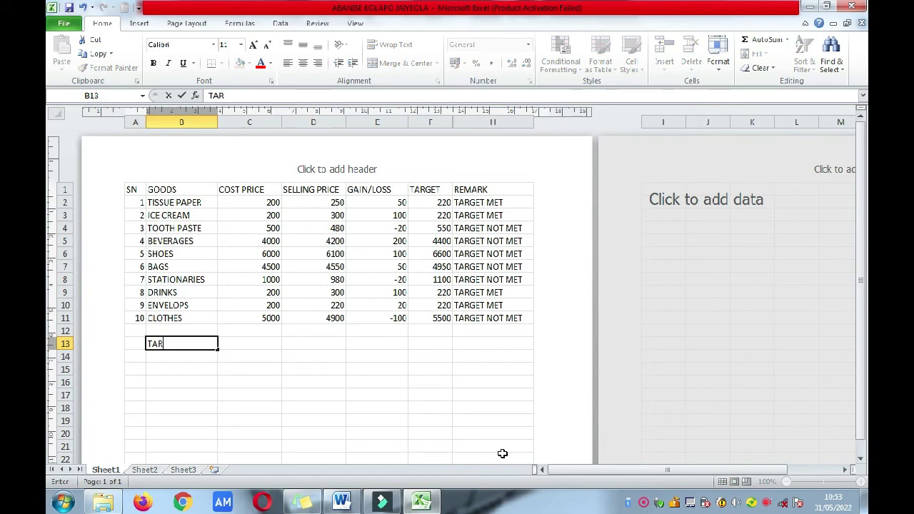
text(GET = 100)
key(BackSpace)
key(BackSpace)
text(10)
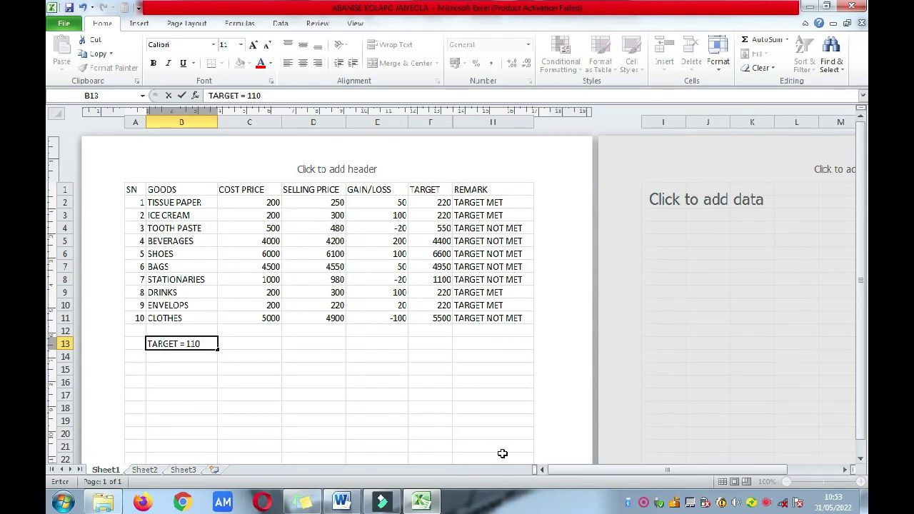
text(/100*CE)
text(LL REFERENCE)
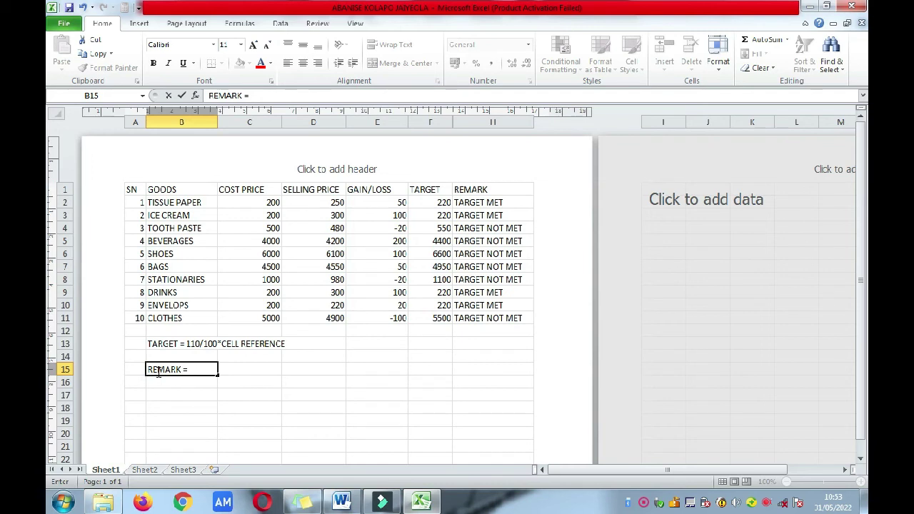
text(IF(CELL REFER)
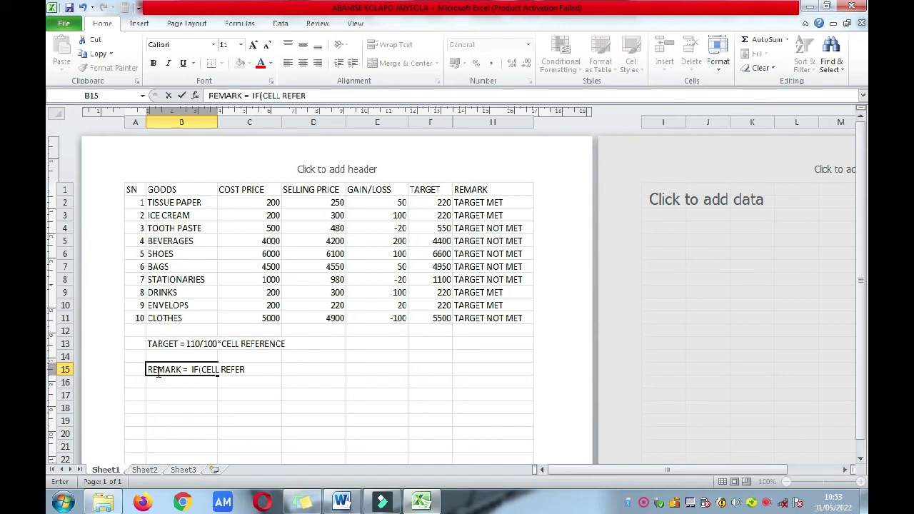
text(ENCE >=)
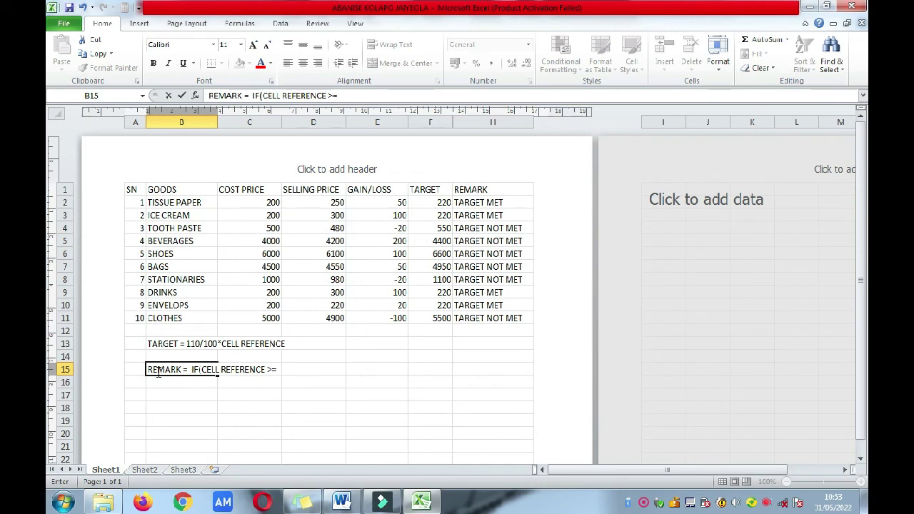
text(TARGET, "TARGET ME)
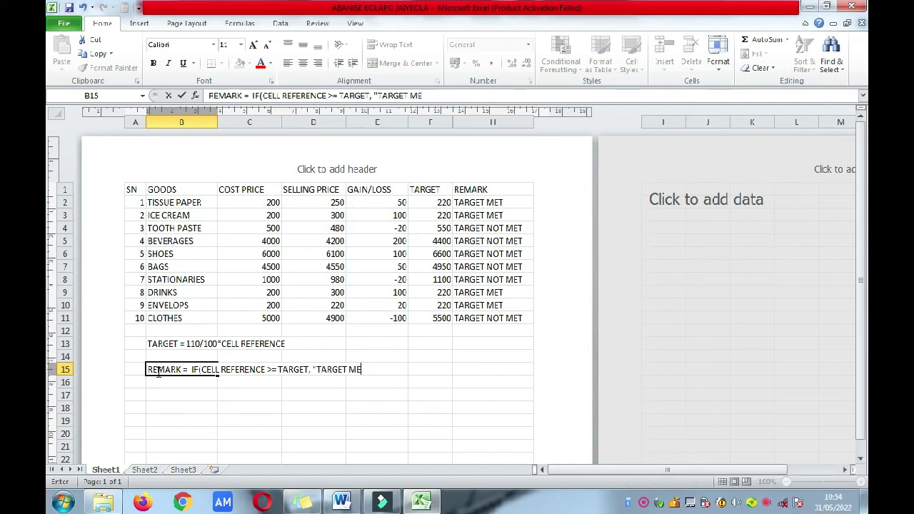
text(T", "TARGET )
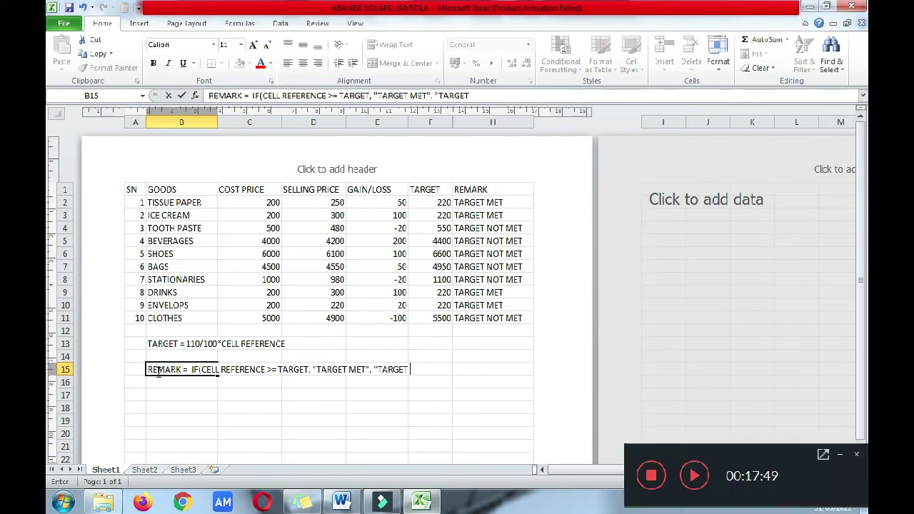
text(NOT MET"))
key(Return)
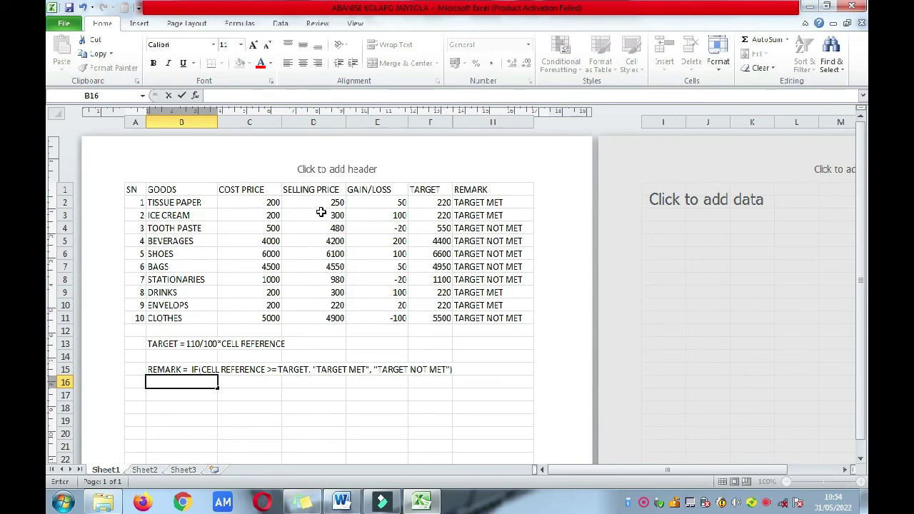
click(64, 23)
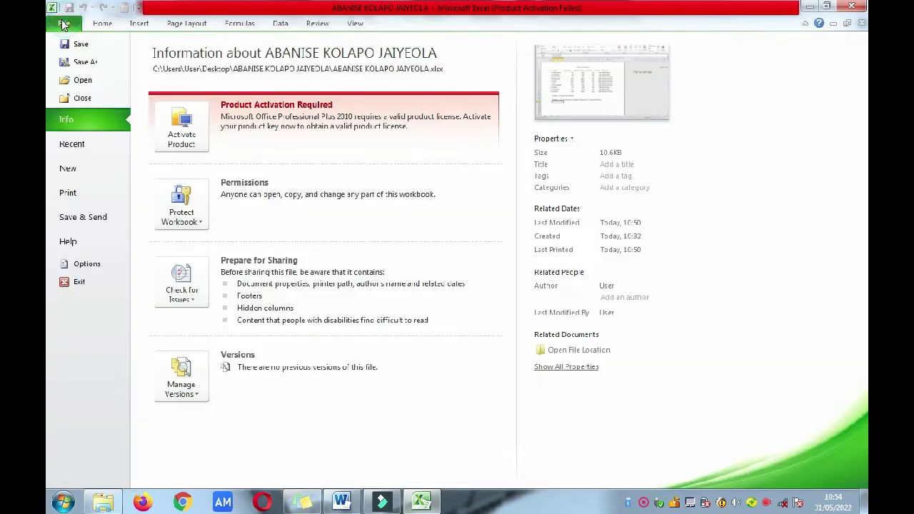
click(84, 194)
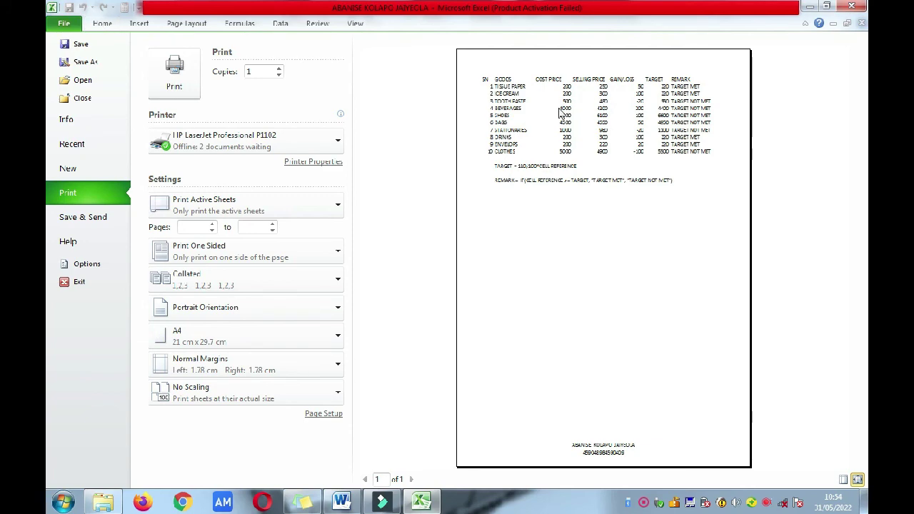
click(101, 25)
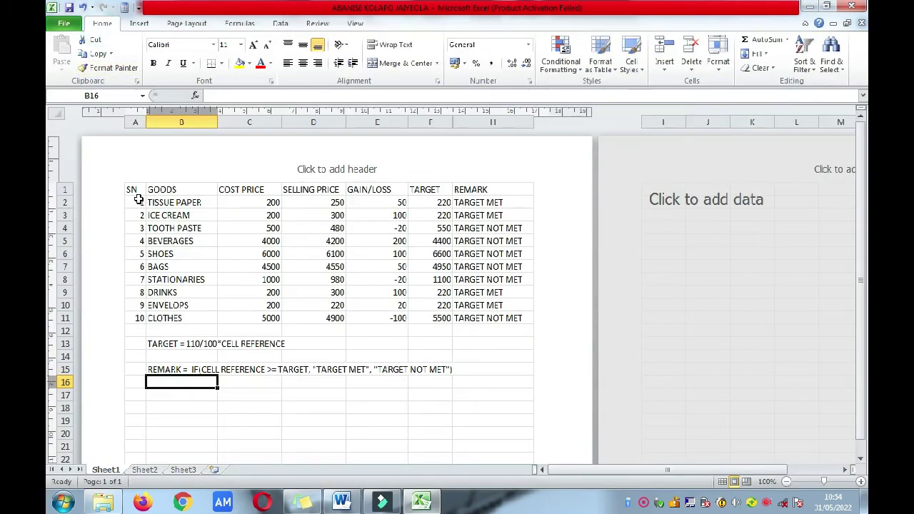
Step: Select A1:H11, recheck the final question instructions in Word, and apply All Borders
drag(133, 190, 504, 318)
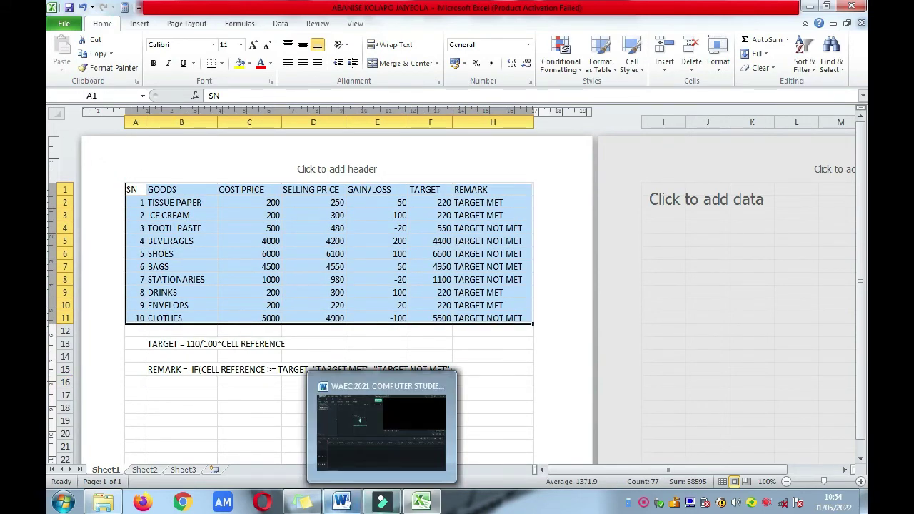
click(342, 502)
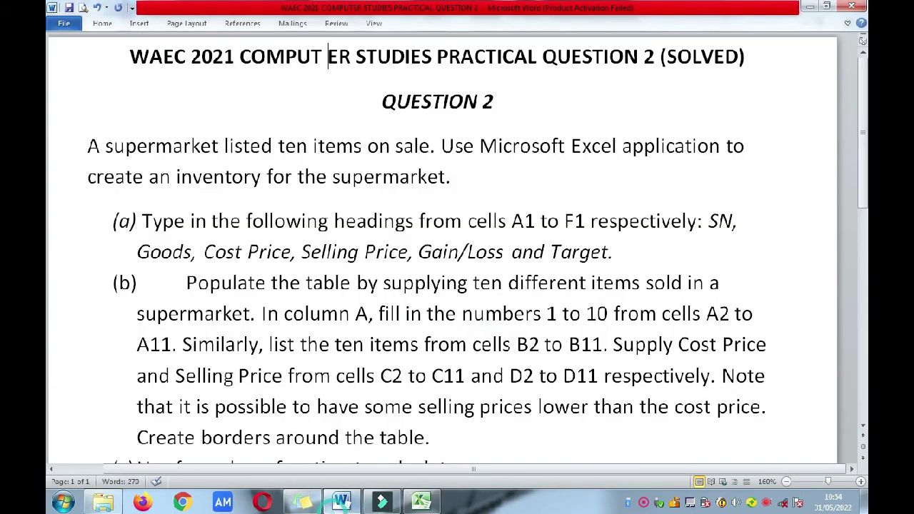
click(861, 401)
click(862, 408)
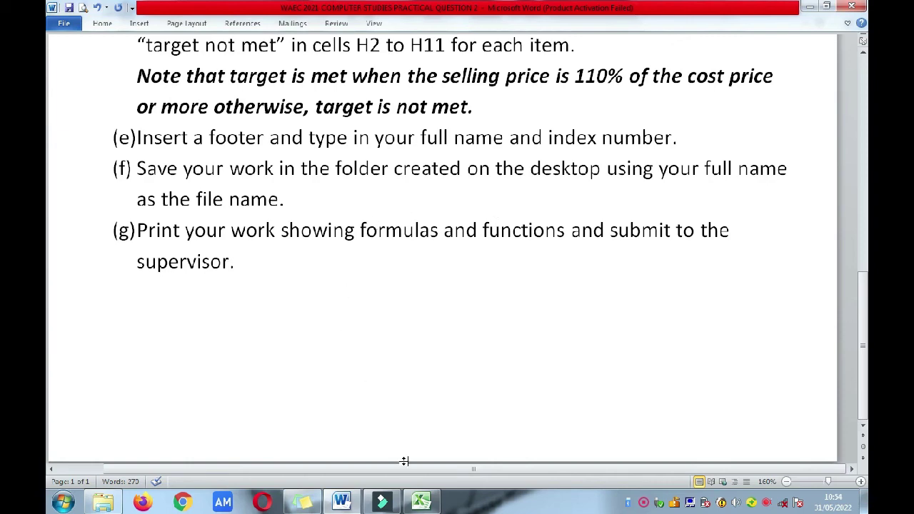
click(421, 502)
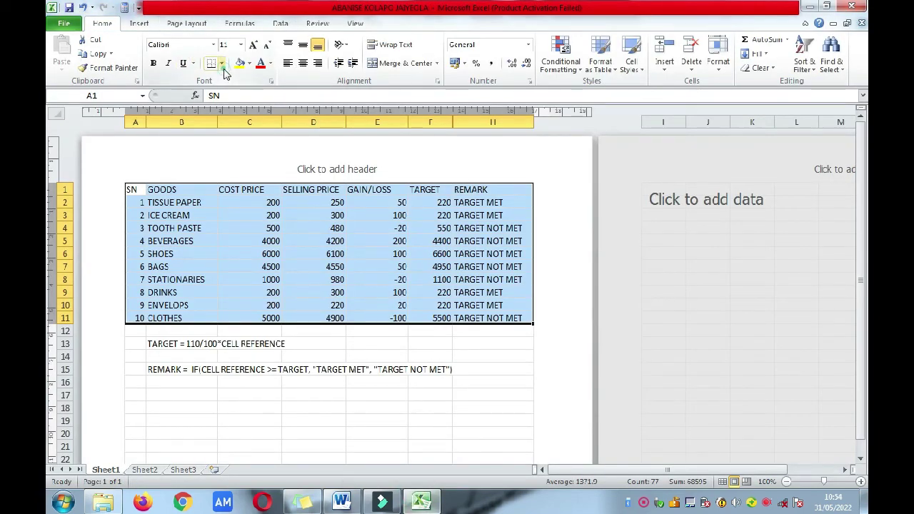
click(222, 64)
click(237, 165)
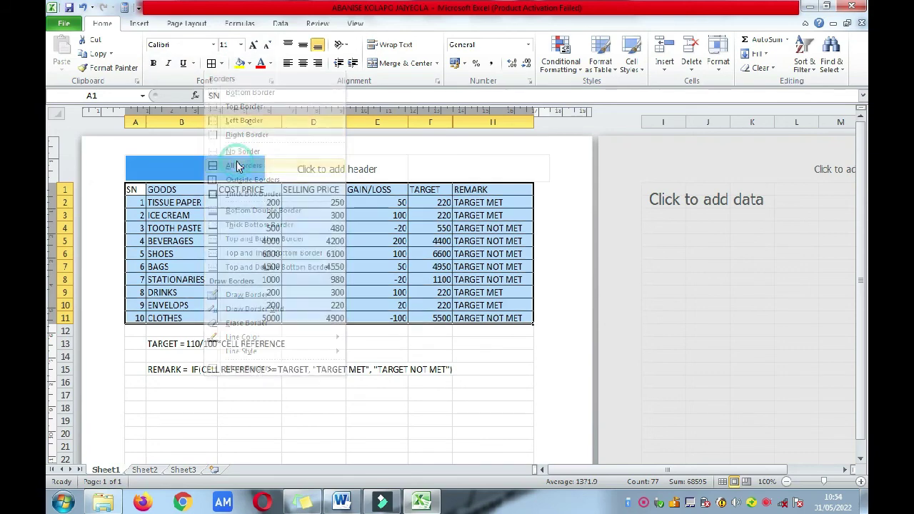
click(363, 406)
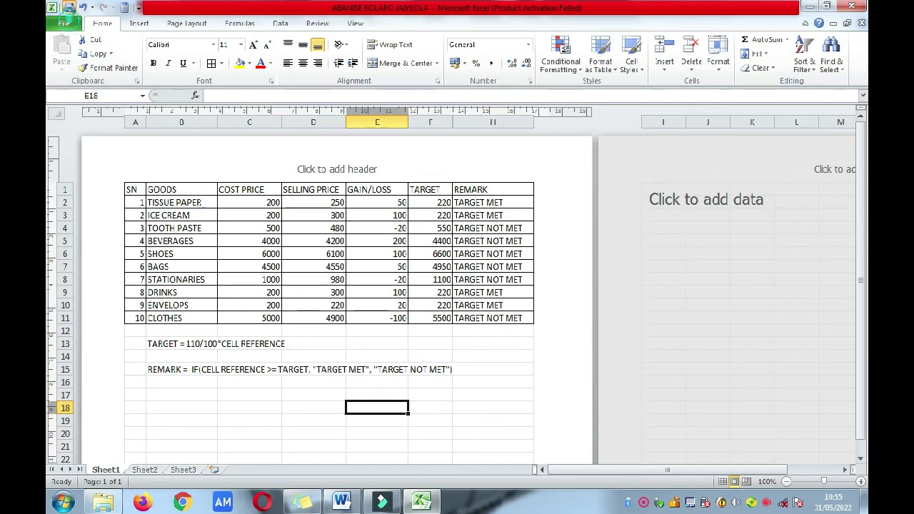
Step: Show the sheet's print preview and review the printer list, keeping HP P1102 selected
click(71, 27)
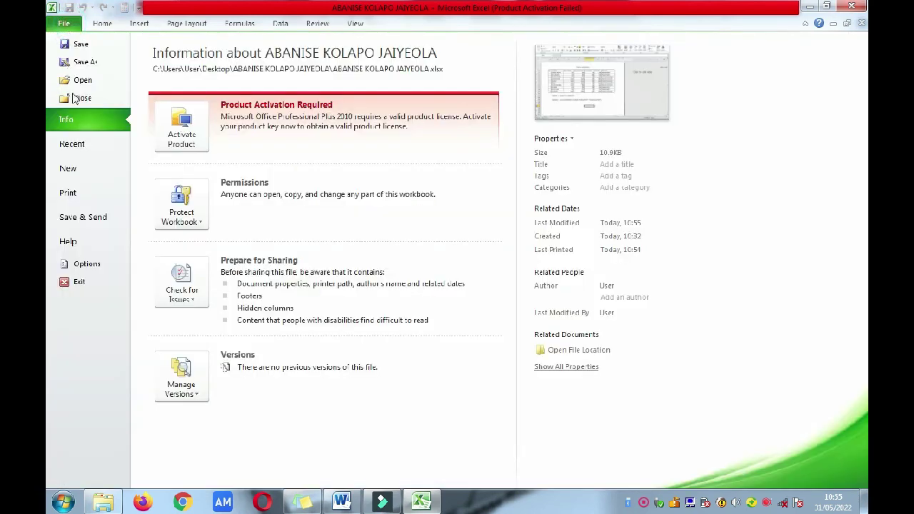
click(96, 191)
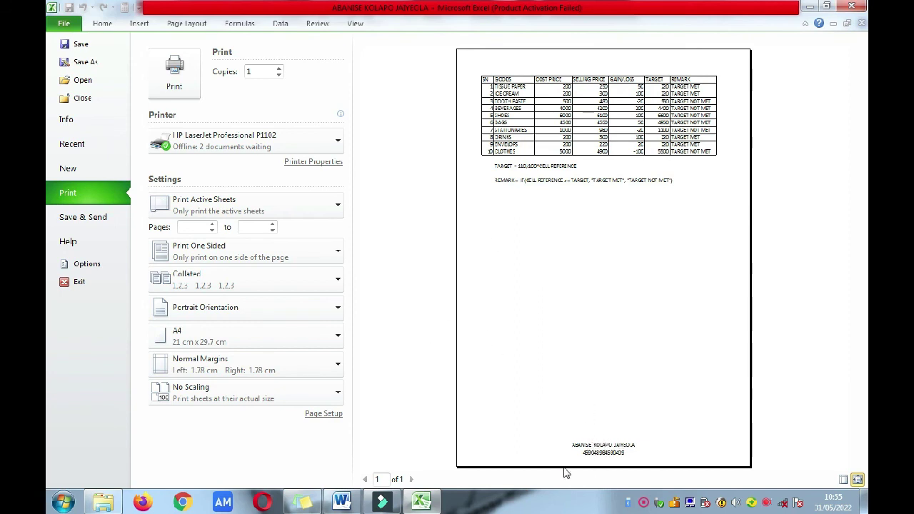
click(236, 143)
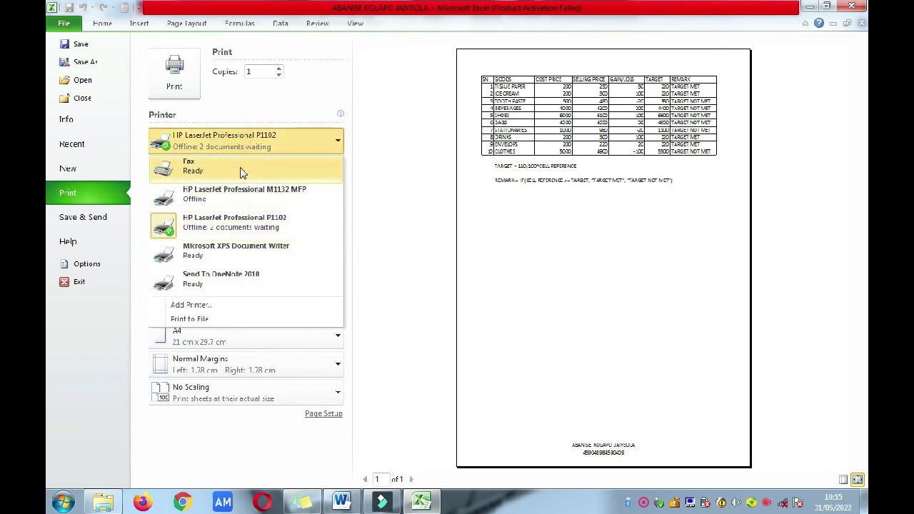
click(303, 114)
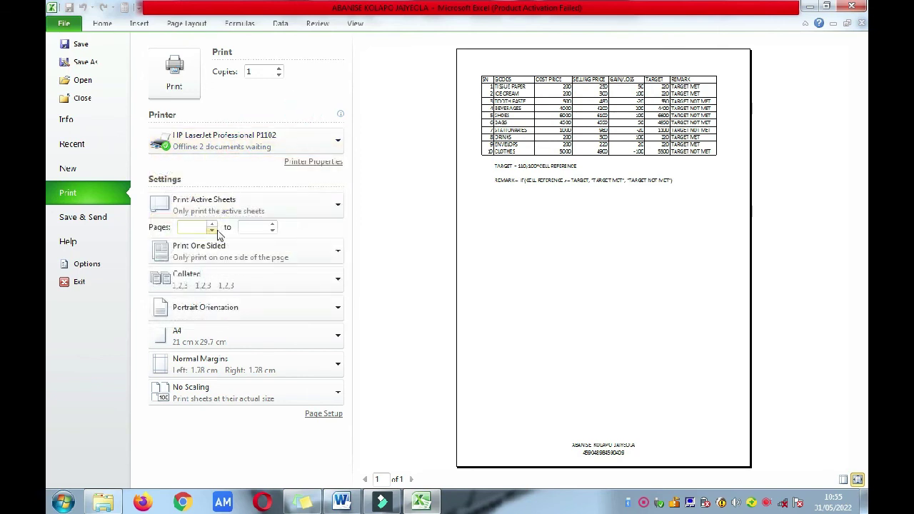